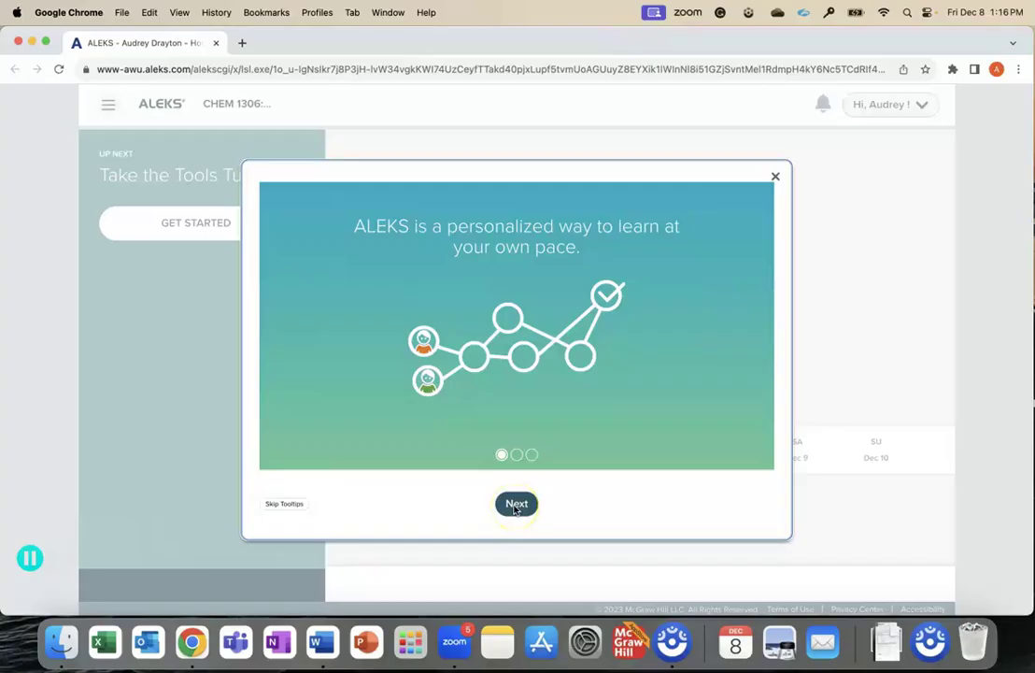
Step: Click through the three welcome tips and the dashboard tips to begin the Tools Tutorial
click(514, 507)
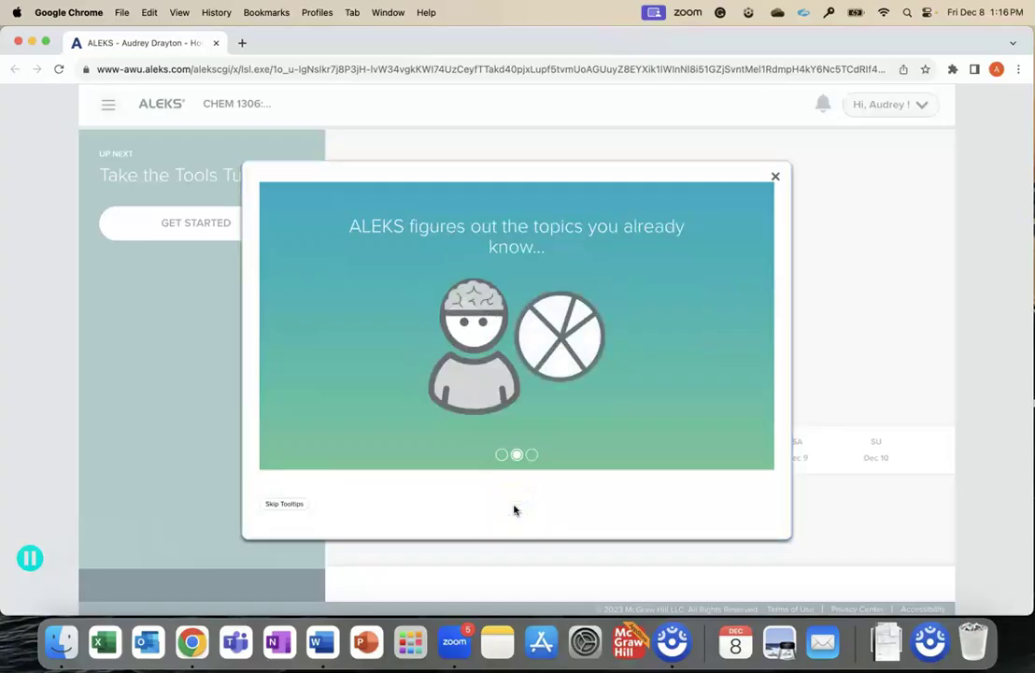
click(515, 507)
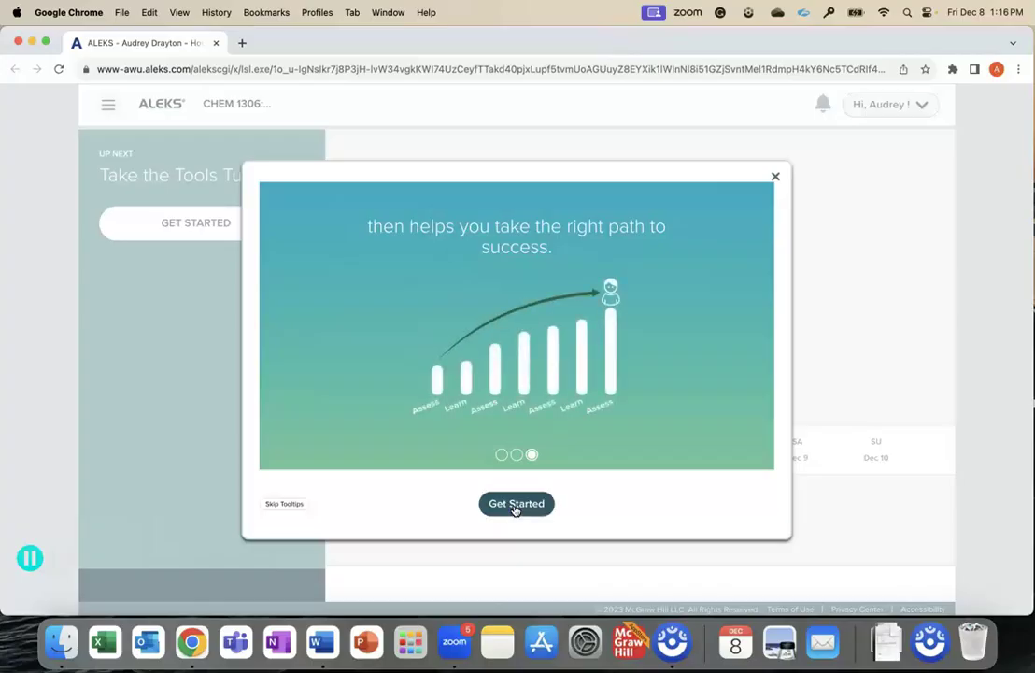
click(514, 505)
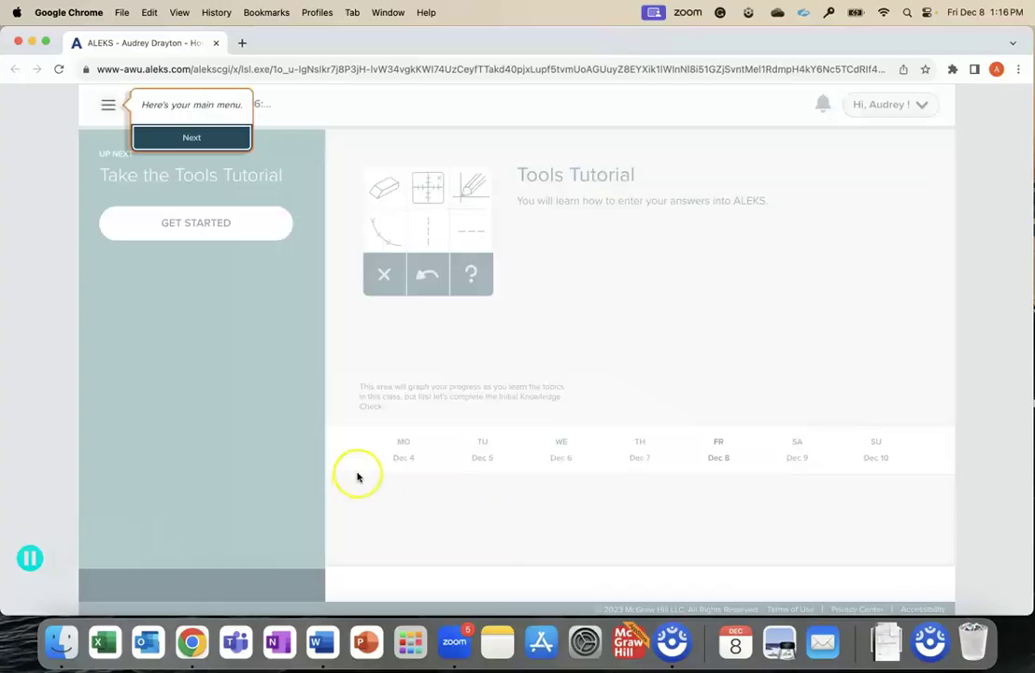
click(191, 139)
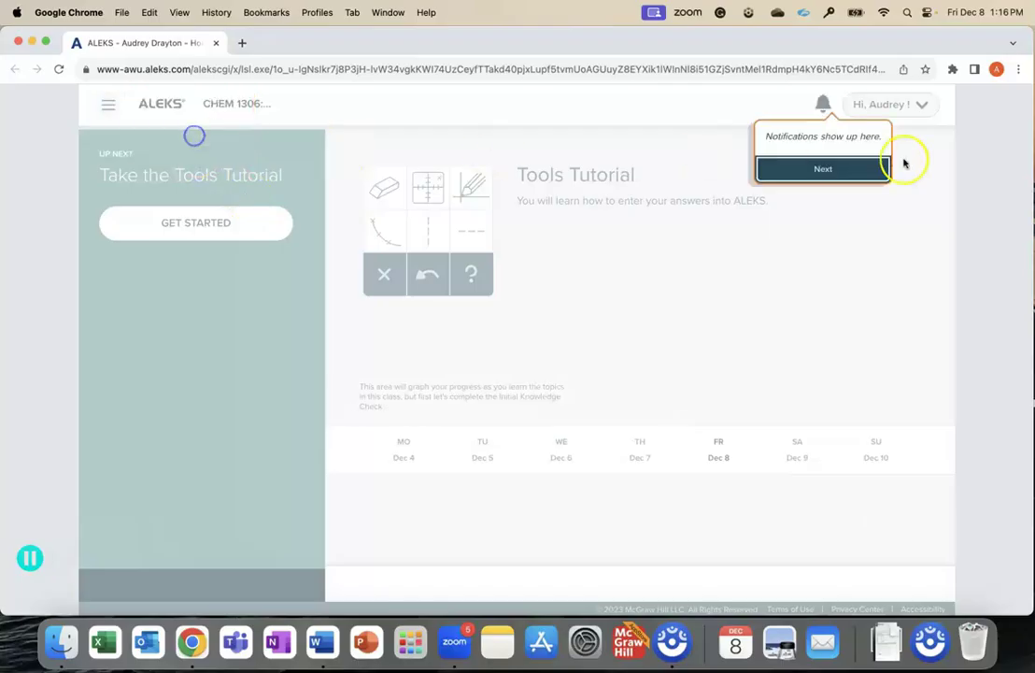
click(858, 168)
click(429, 220)
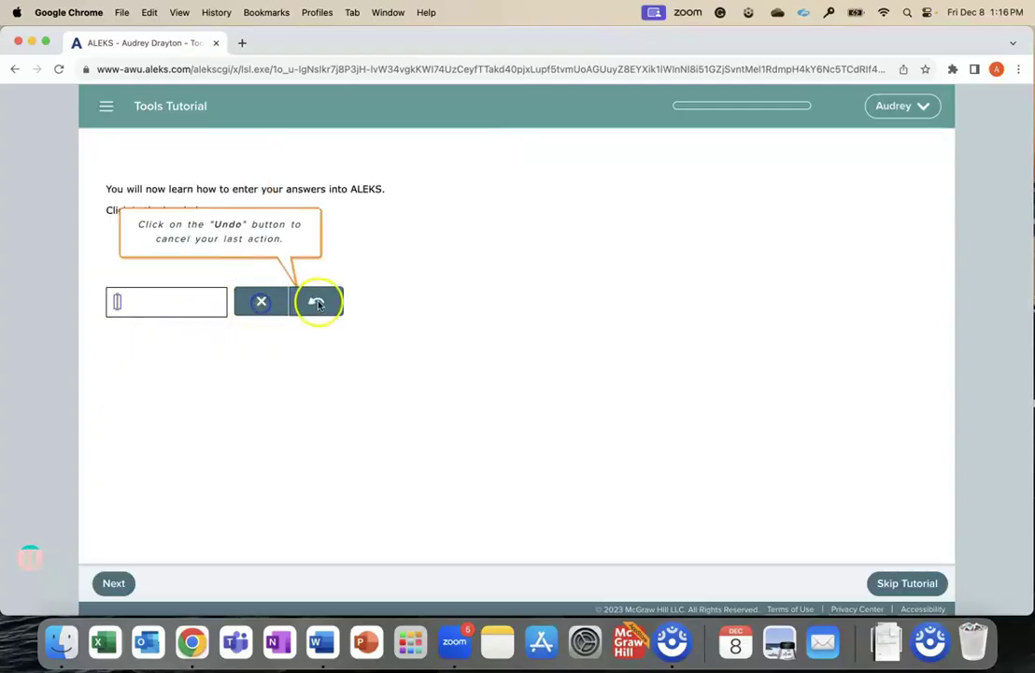
Step: Undo the clearing to restore 14, then enter the fraction 2/3 in the answer box
click(317, 300)
click(109, 583)
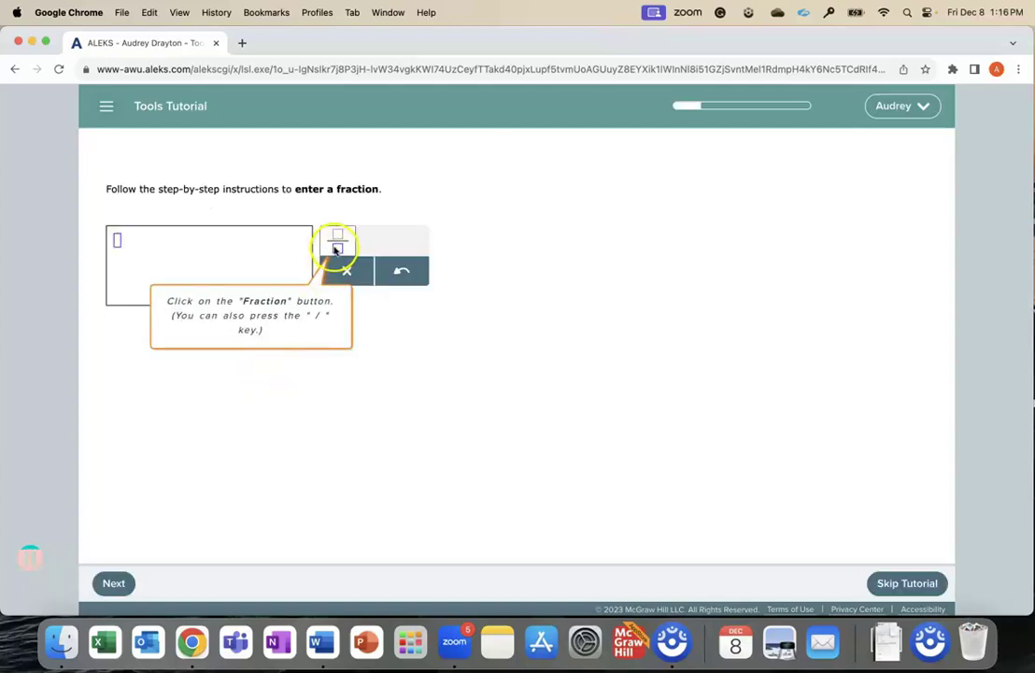
click(336, 241)
text(2)
click(279, 270)
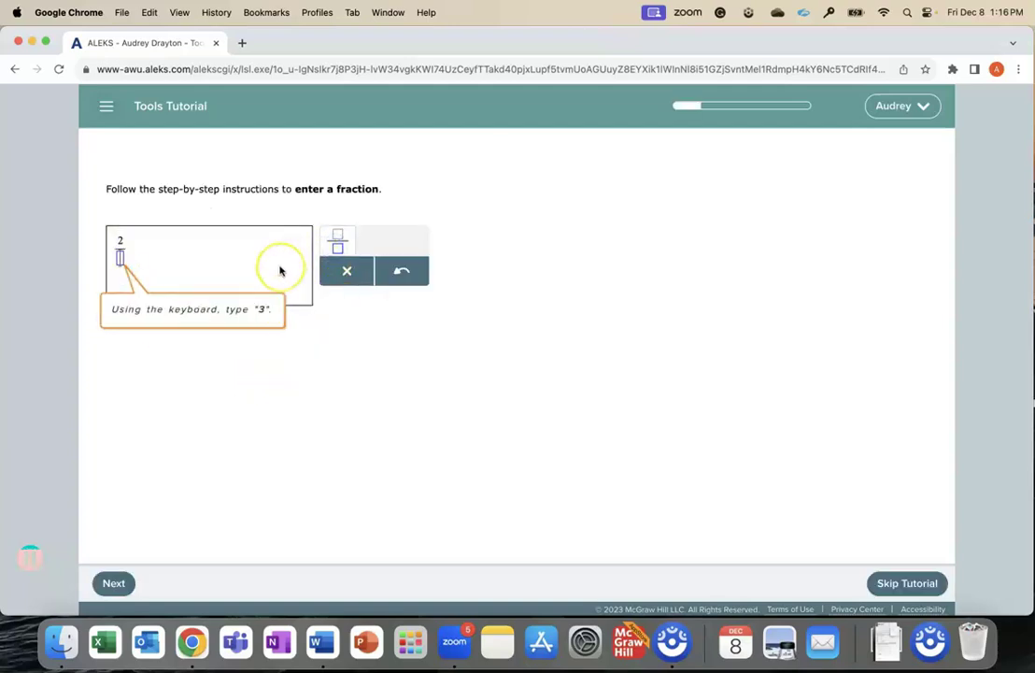
text(3)
Step: Advance past the chemical equation and drawing-structures steps, then skip the rest of the tutorial
click(124, 593)
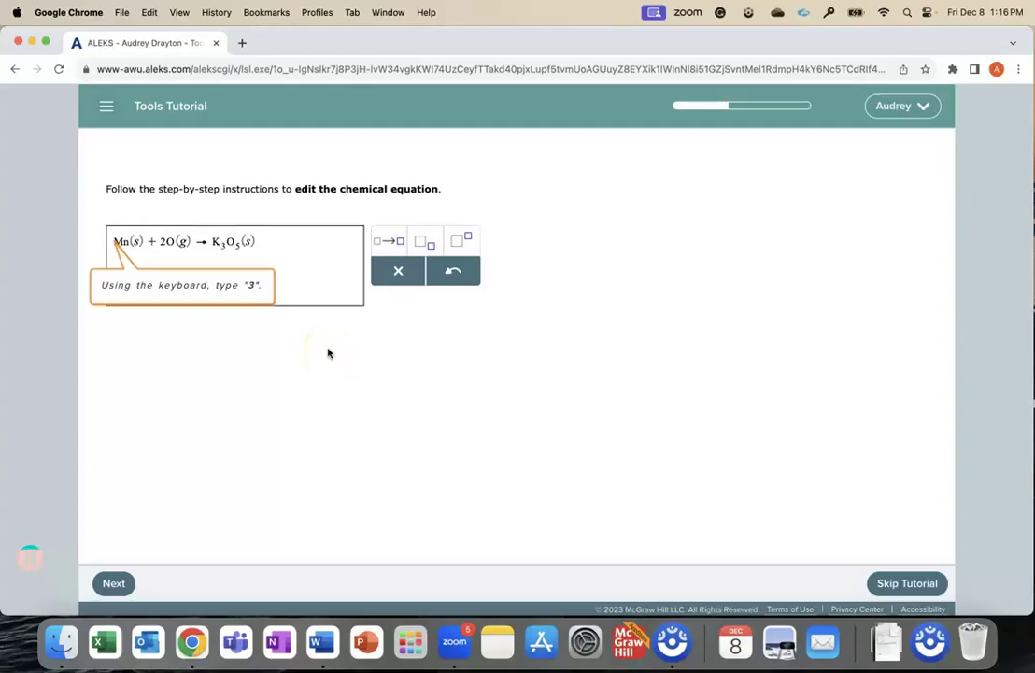
click(113, 584)
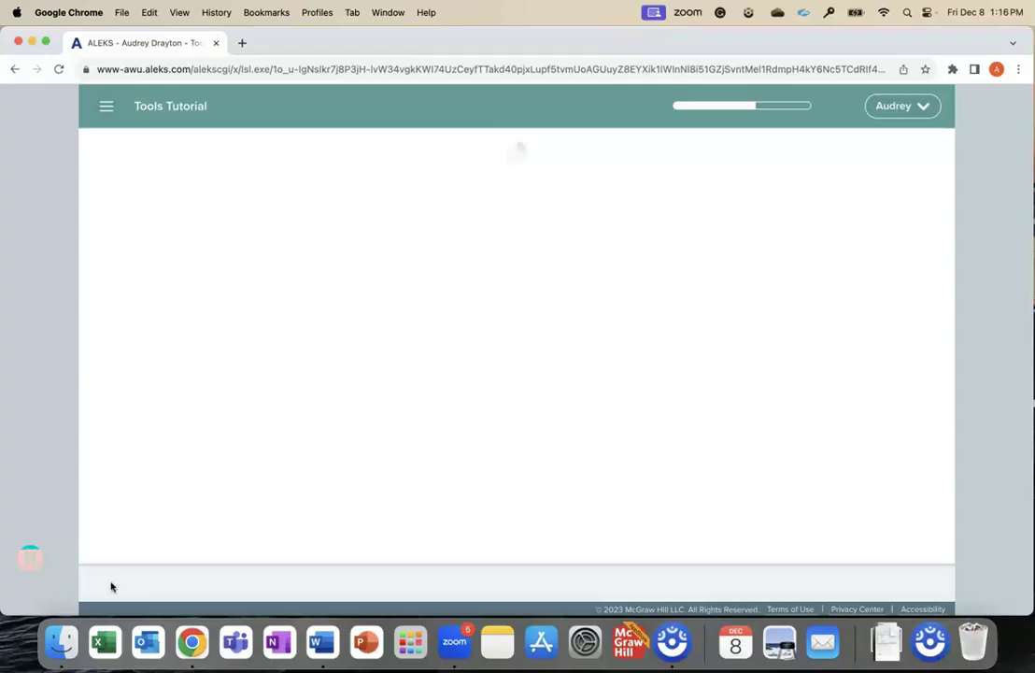
click(113, 582)
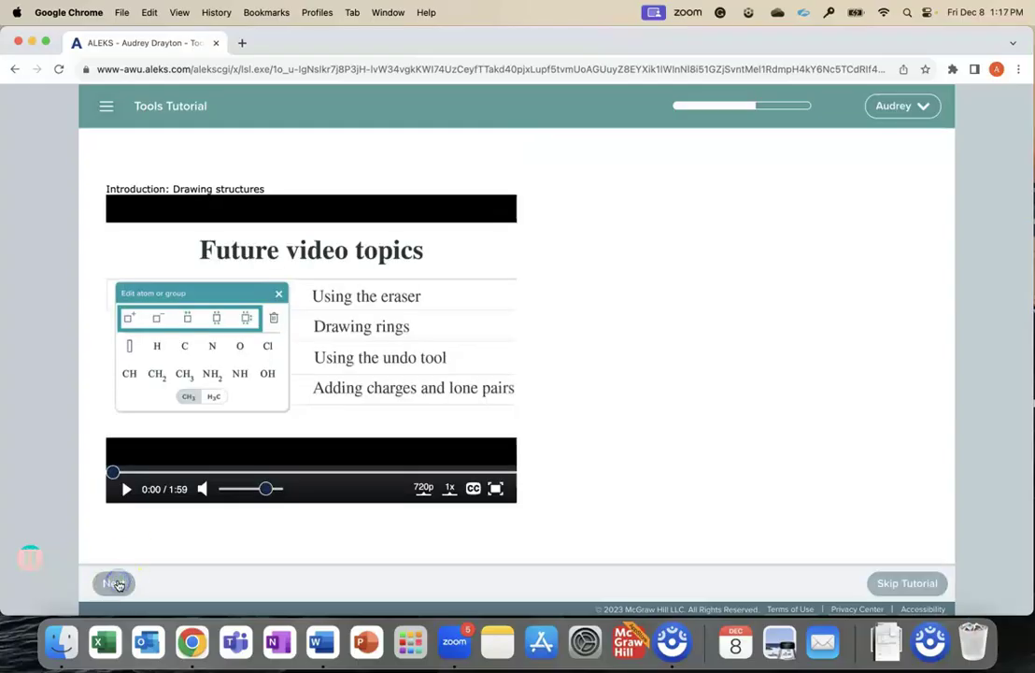
click(158, 572)
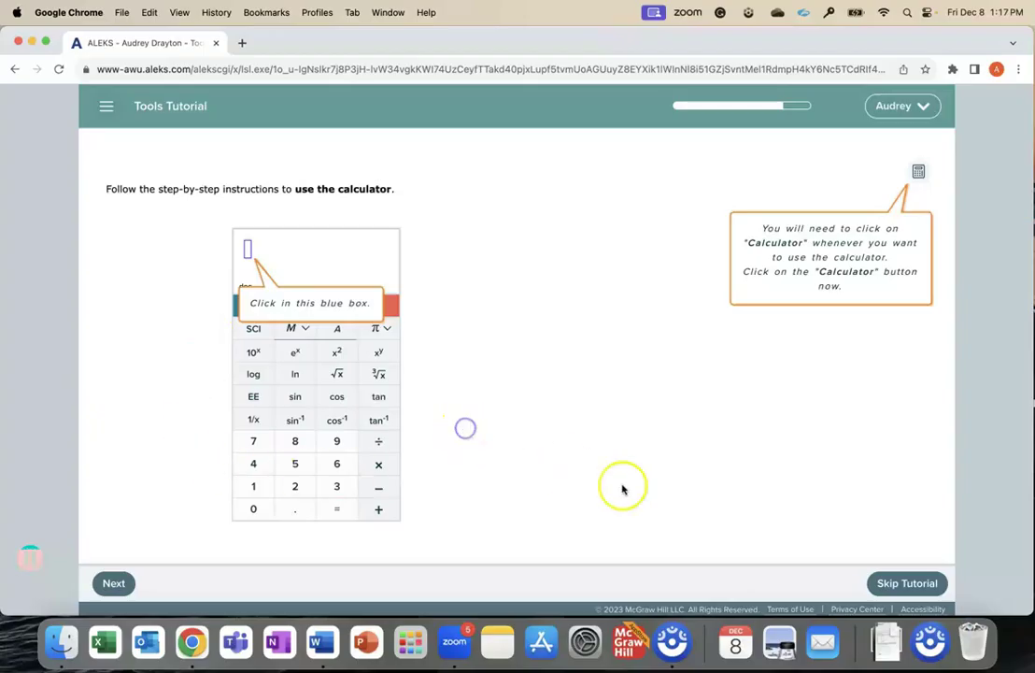
click(919, 581)
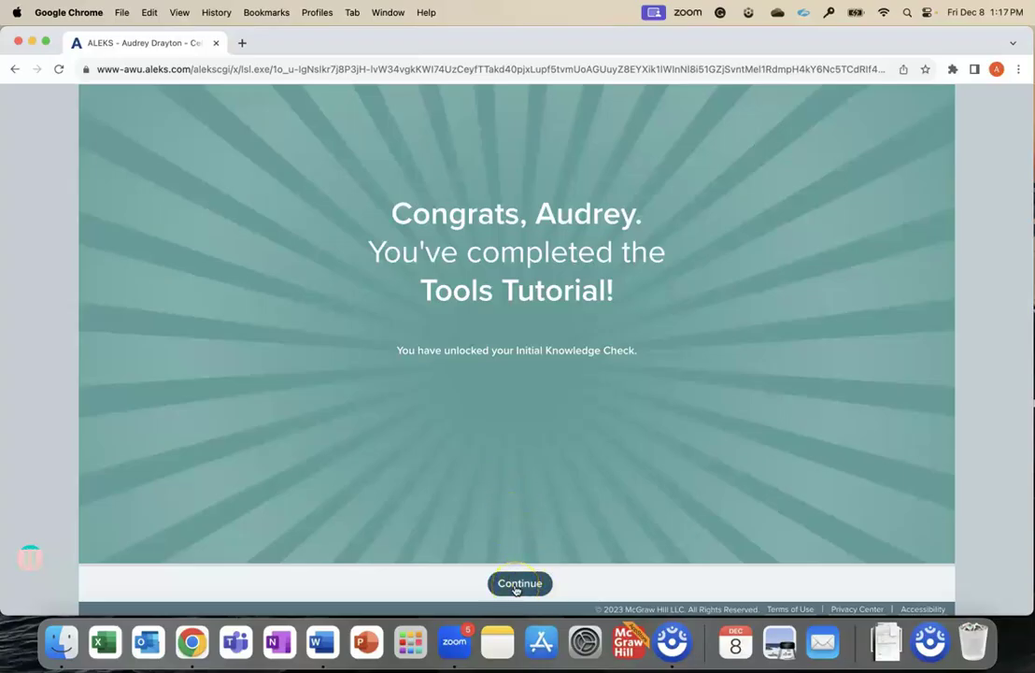
Step: Leave the tutorial completion screen and start the Initial Knowledge Check from the home page
click(517, 586)
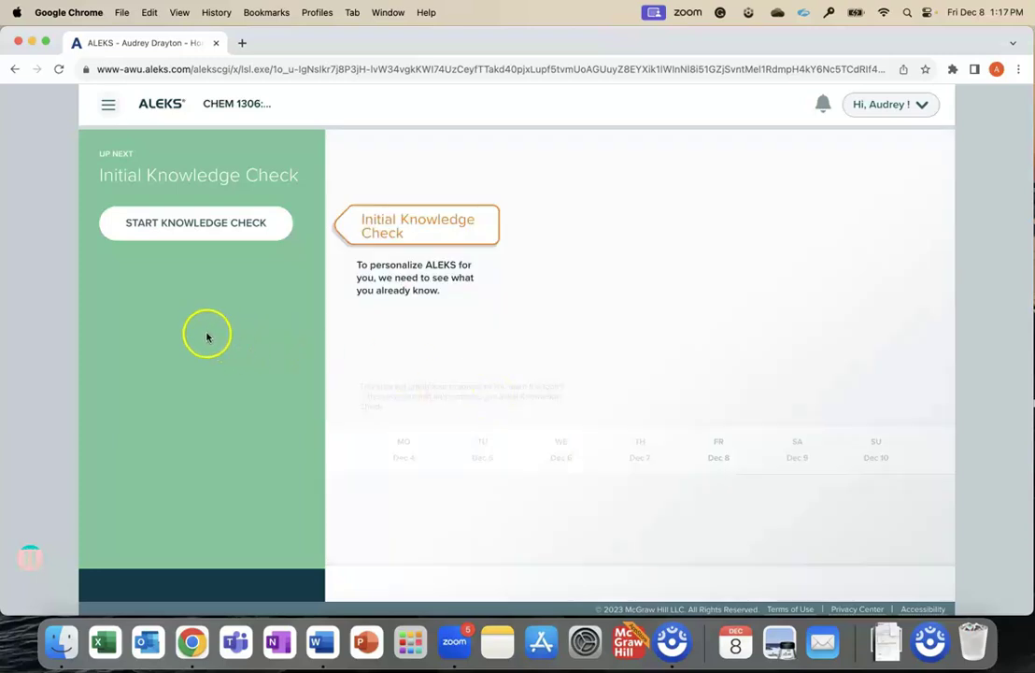
click(189, 220)
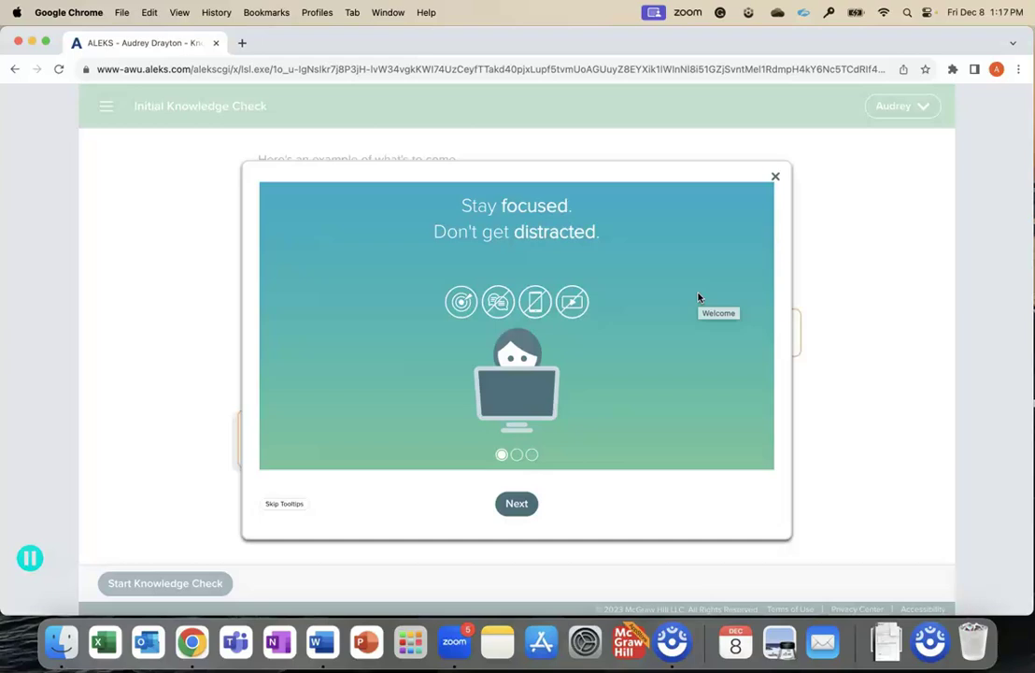
Step: Go through the four knowledge-check tips and the sample question to begin Question 1
click(520, 501)
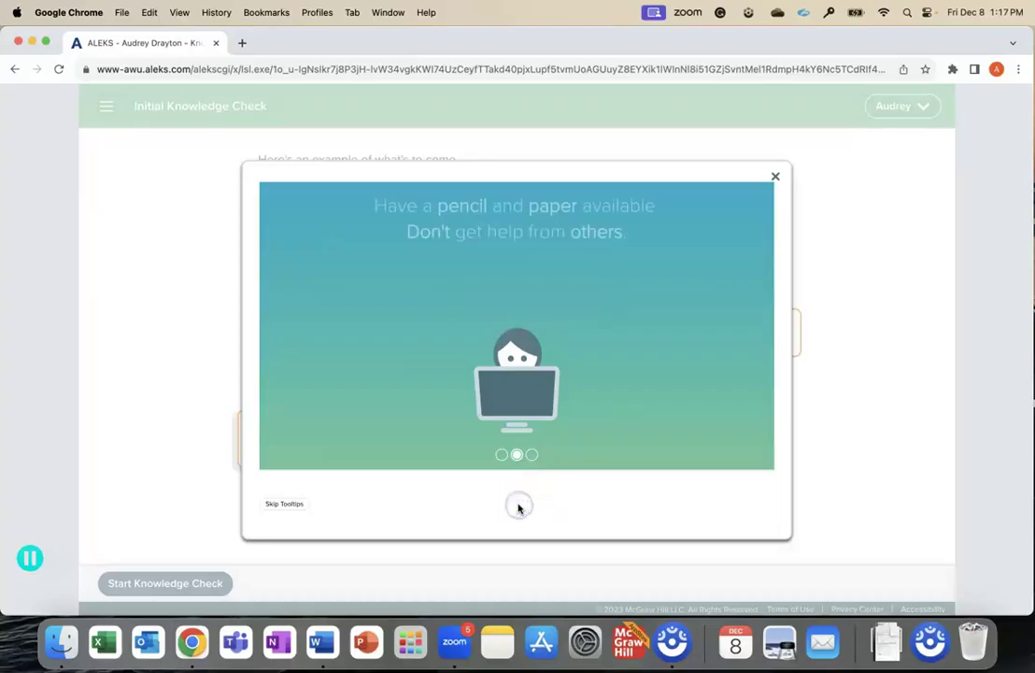
click(517, 505)
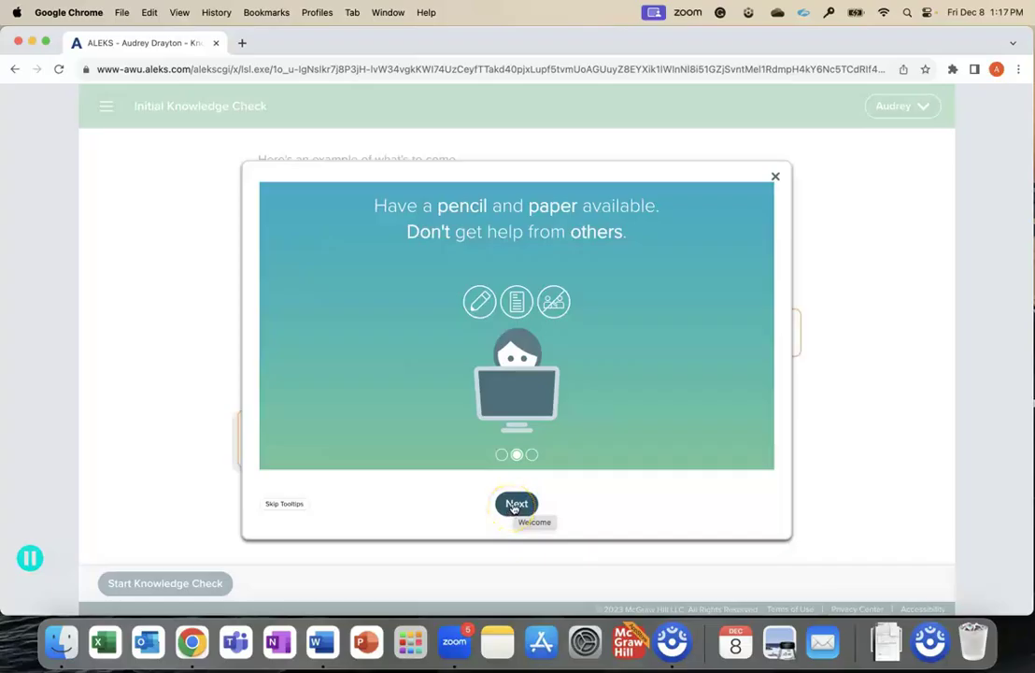
click(514, 505)
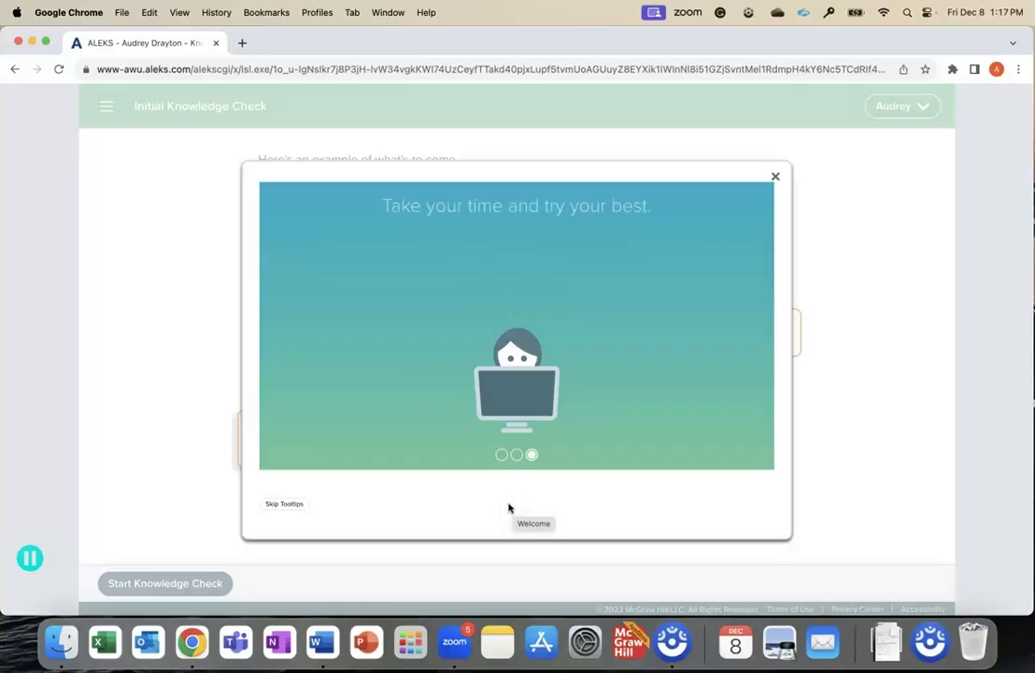
click(516, 503)
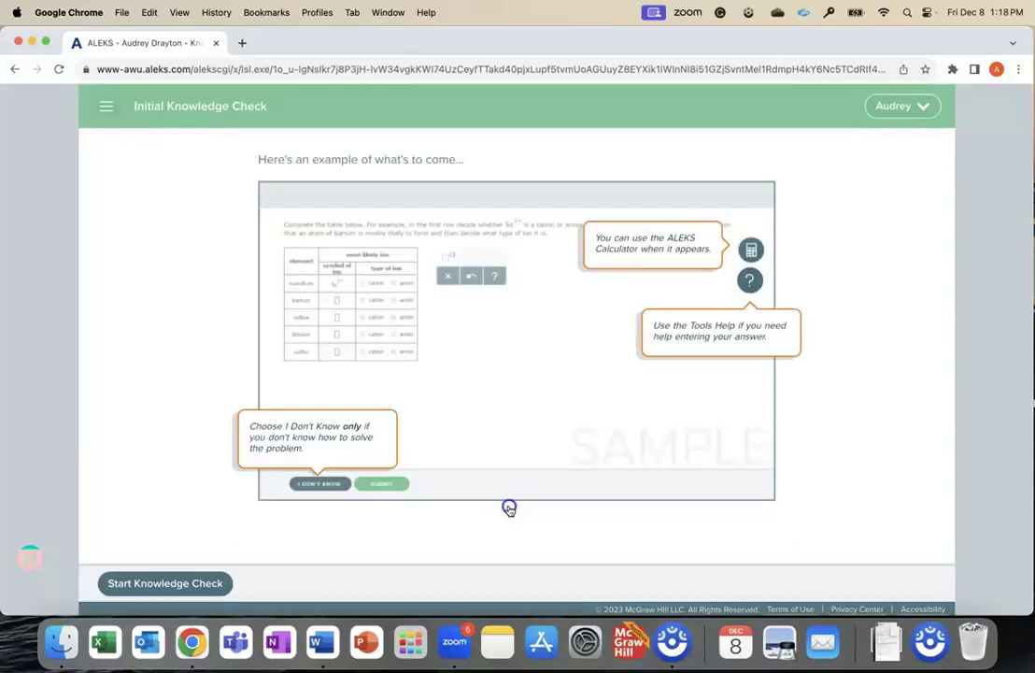
click(177, 584)
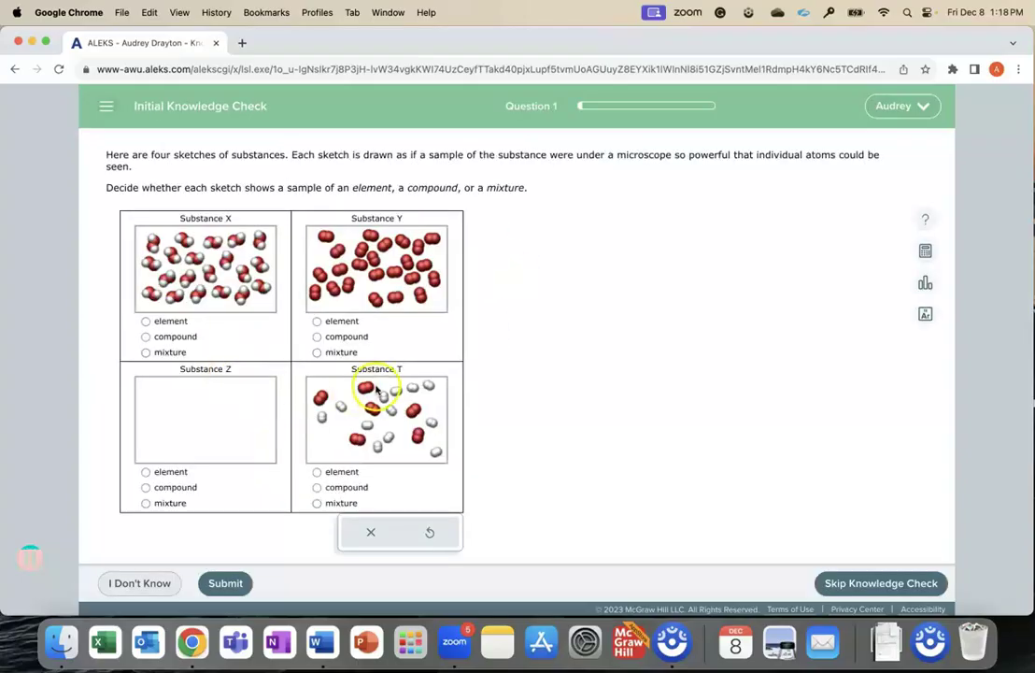
Step: Mark Substance X as mixture and Substances Y, Z and T as compounds, then submit
scroll(611, 362, down, 1)
scroll(615, 367, up, 1)
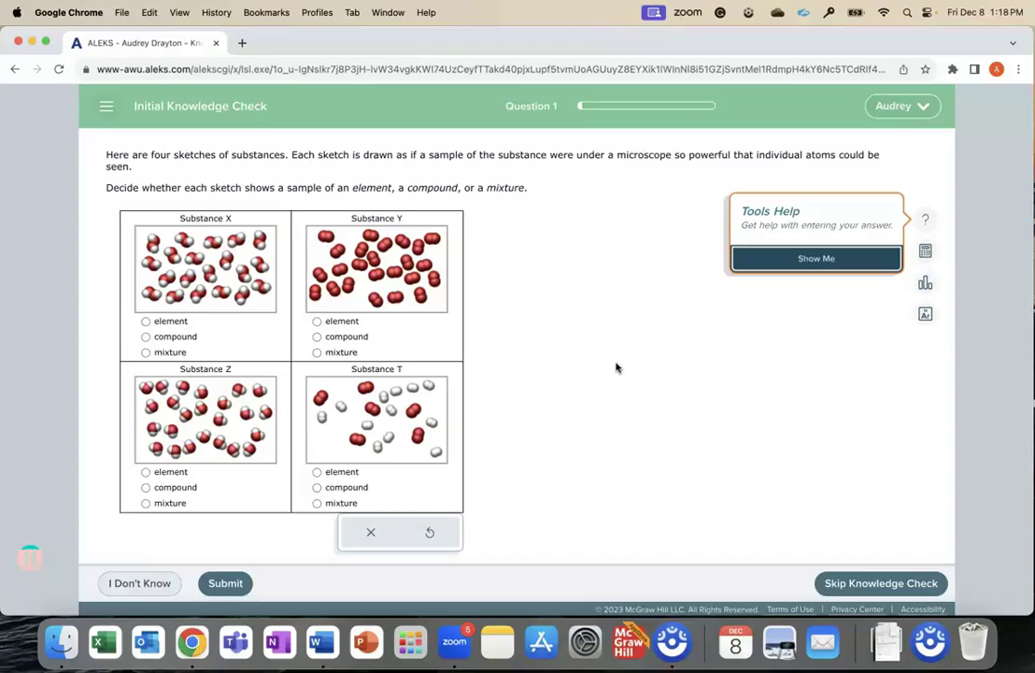
scroll(537, 377, down, 1)
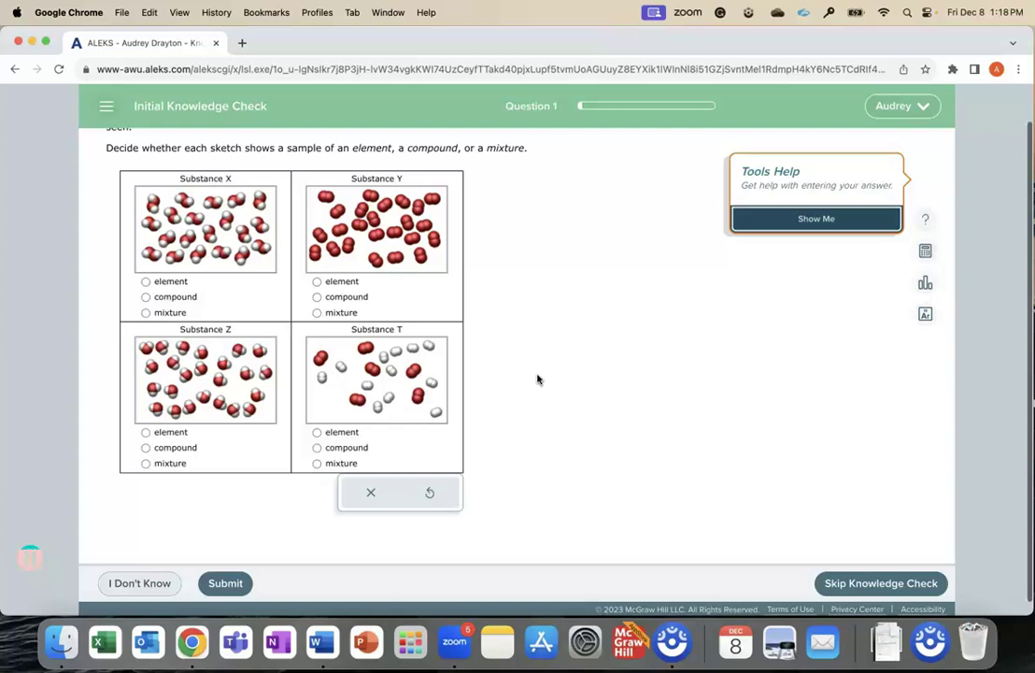
scroll(537, 377, up, 1)
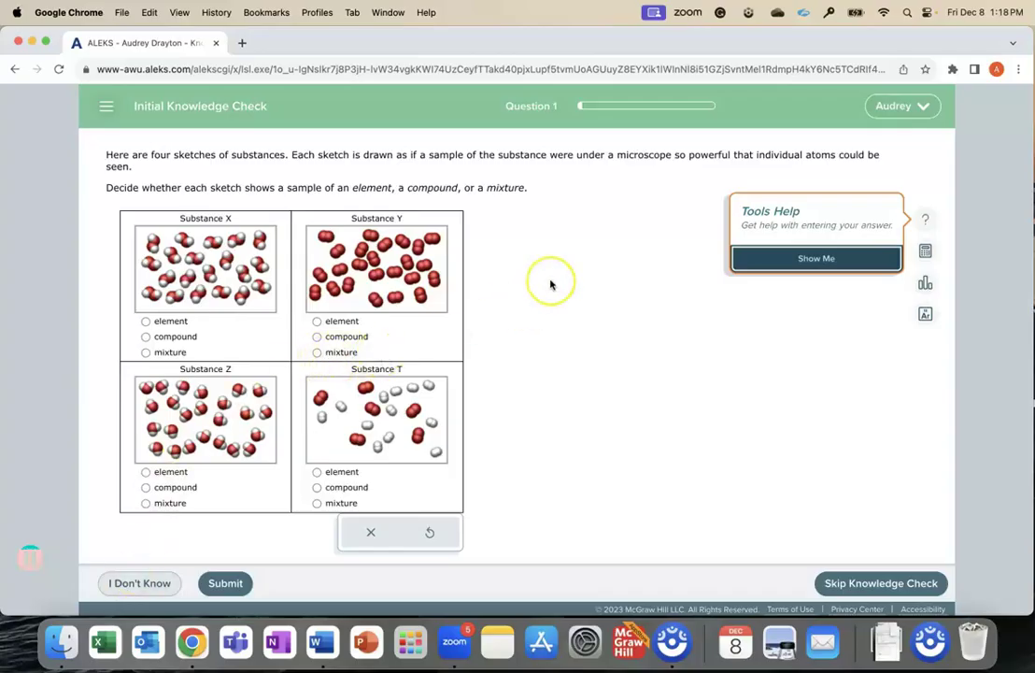
click(146, 352)
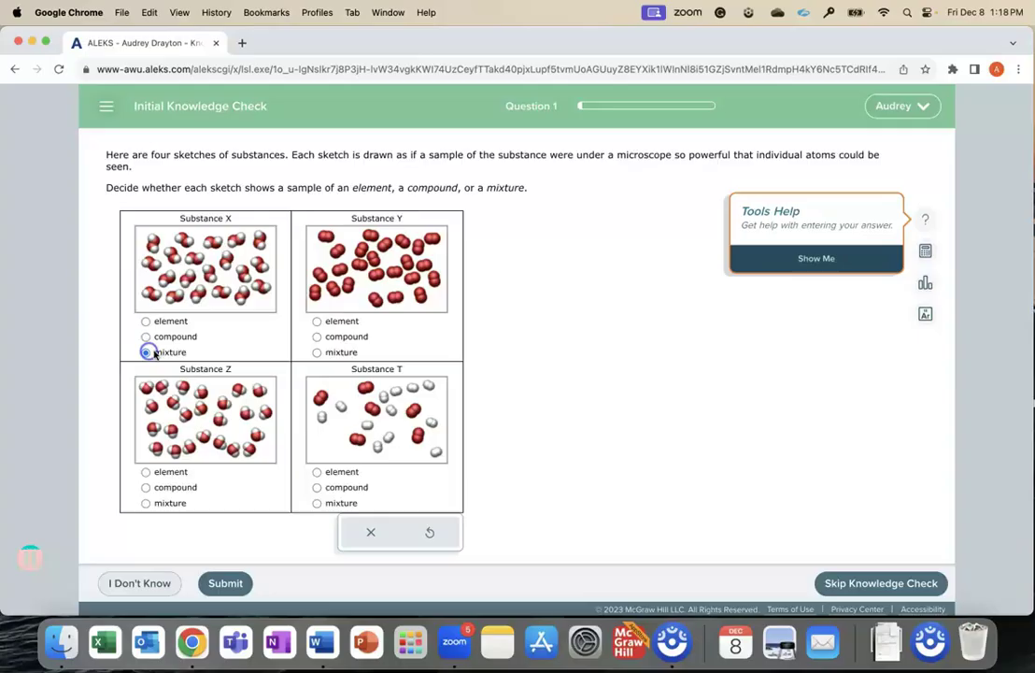
click(317, 336)
click(146, 487)
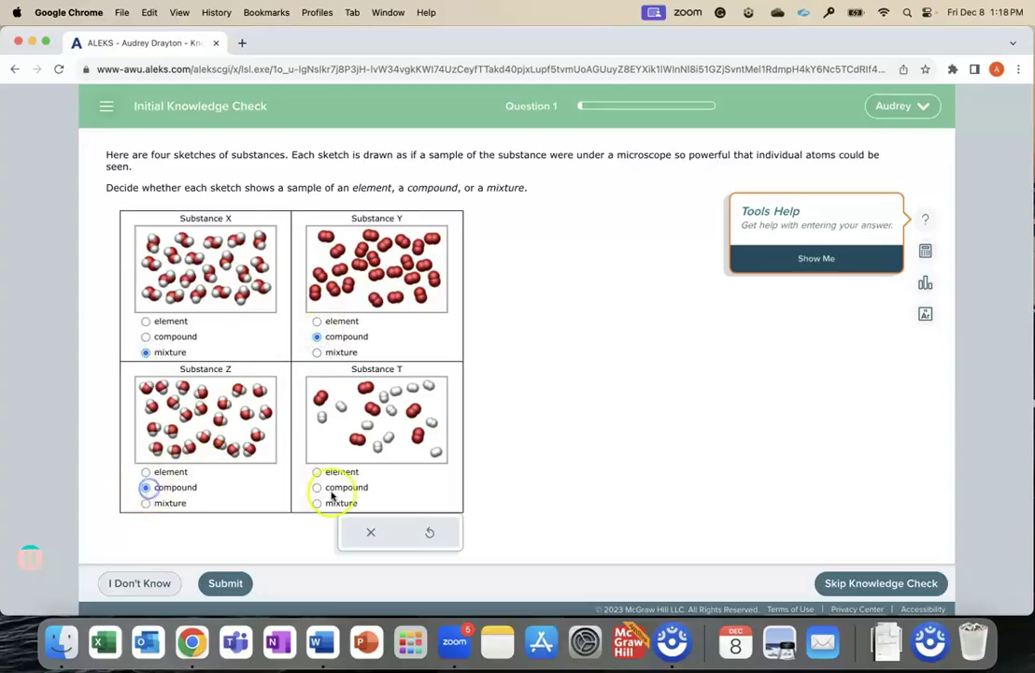
click(317, 487)
click(225, 583)
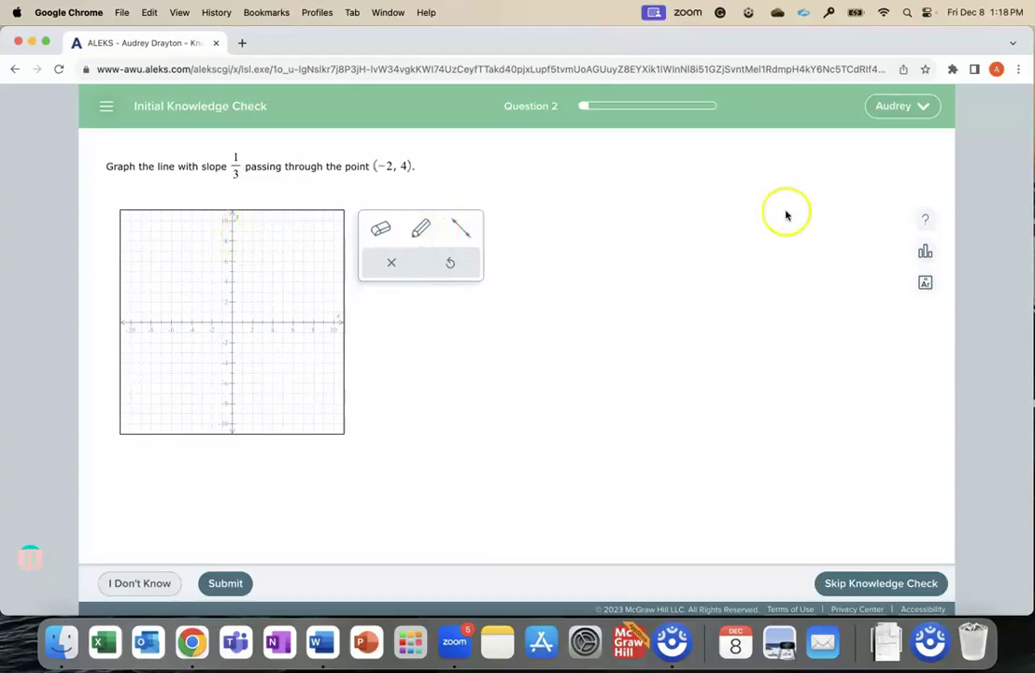
click(927, 220)
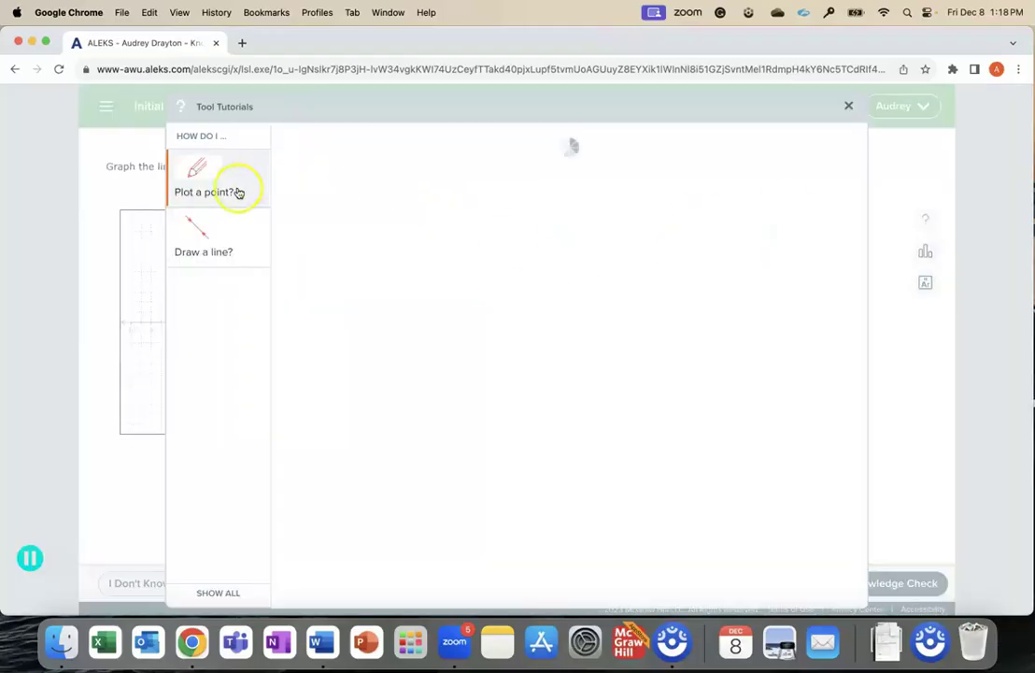
click(849, 106)
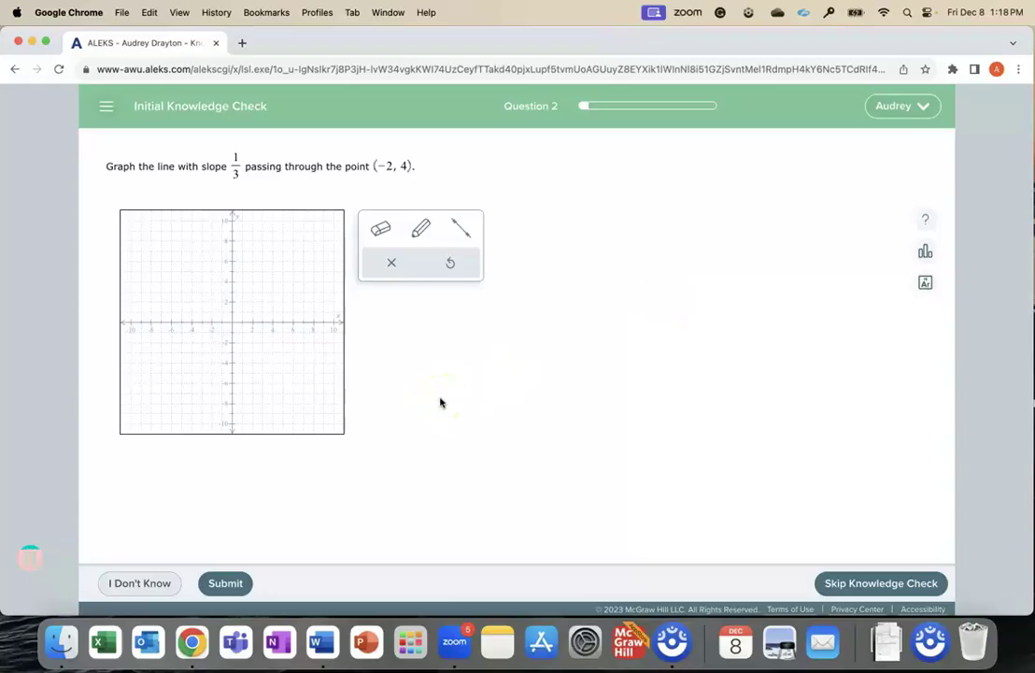
Step: Skip the knowledge check choosing Little Knowledge, then dismiss the two results-pie tips
click(896, 582)
click(308, 306)
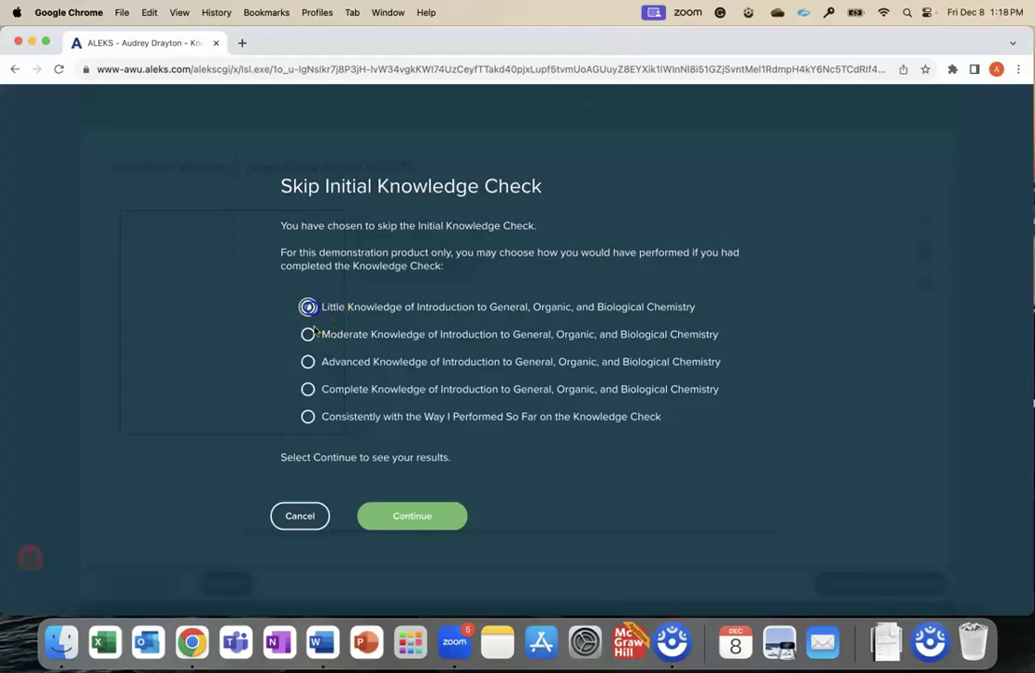
click(411, 516)
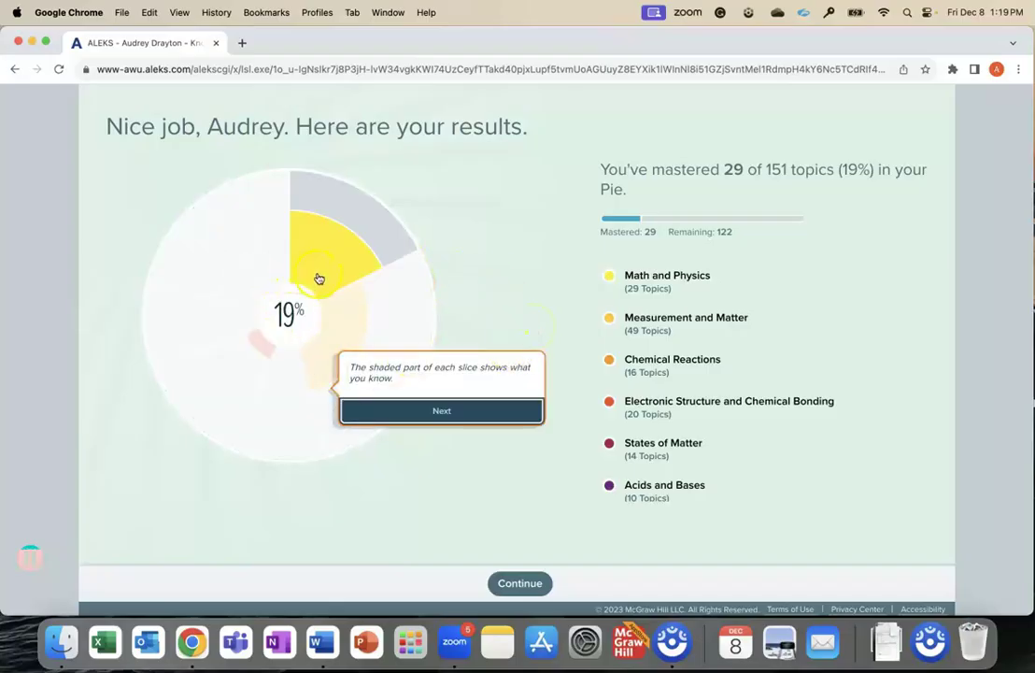
click(444, 411)
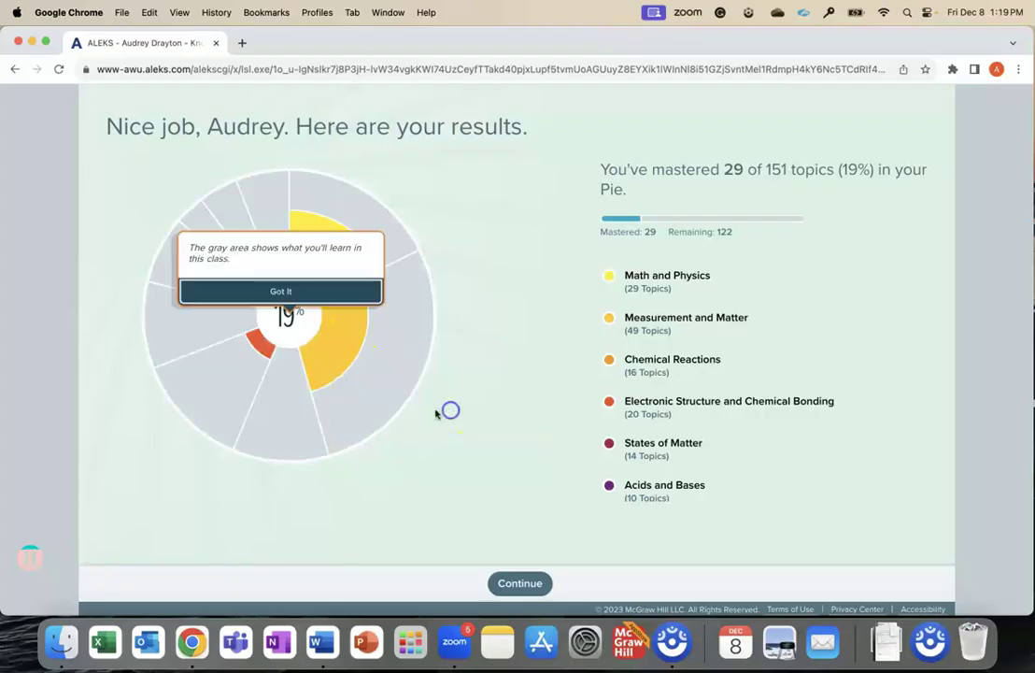
click(301, 297)
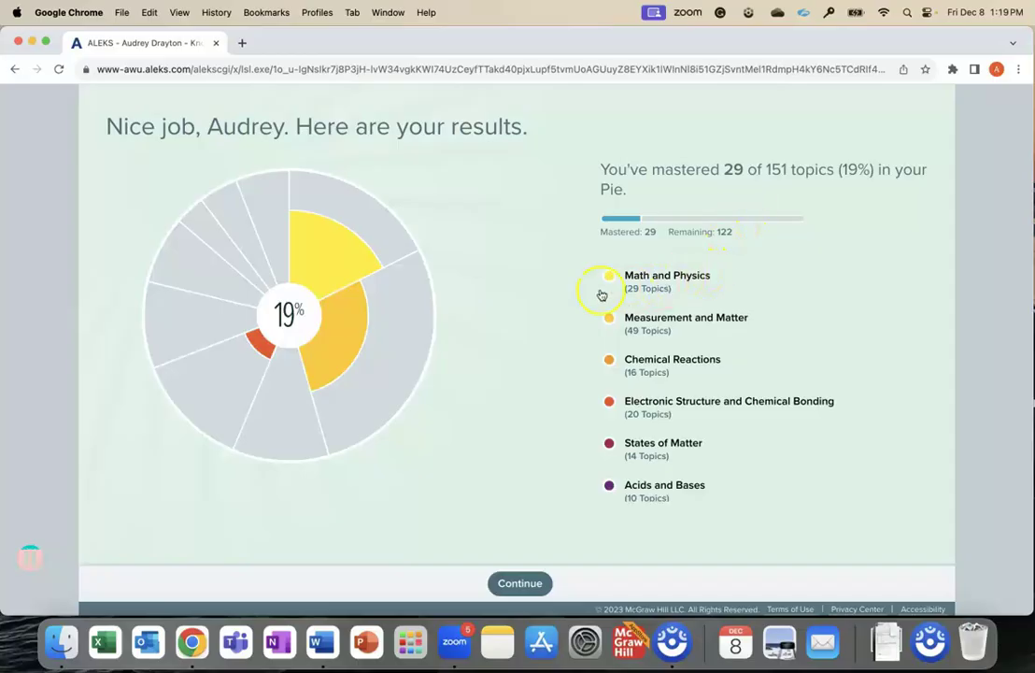
Step: Expand the Measurement and Matter and Hydrocarbons breakdowns, collapse Hydrocarbons, then continue to the home page
mouse_move(728, 314)
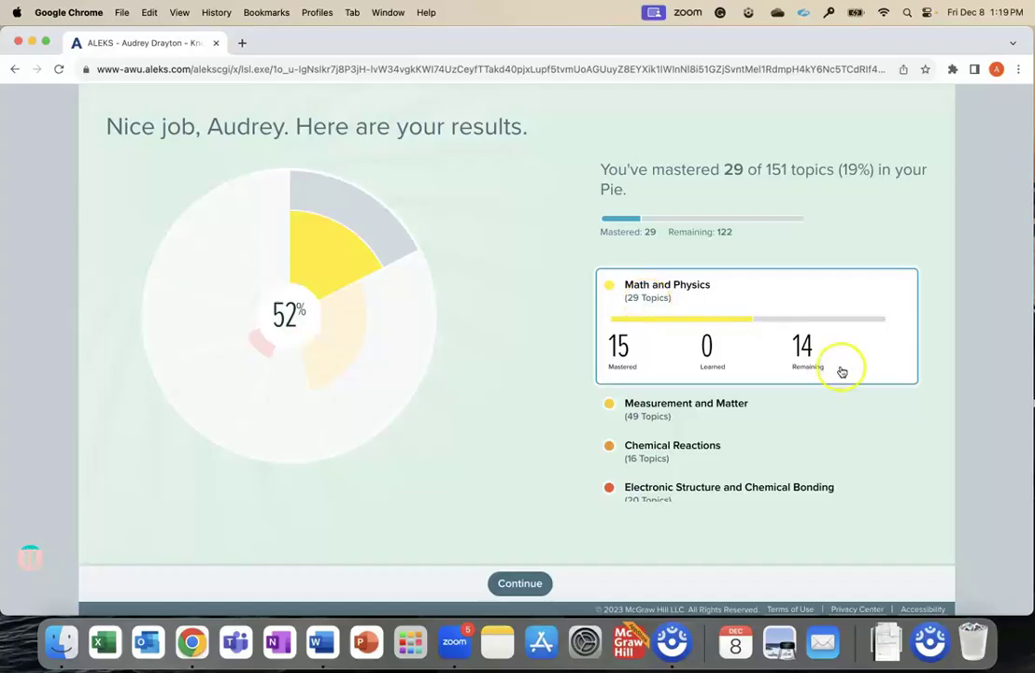
scroll(841, 372, down, 2)
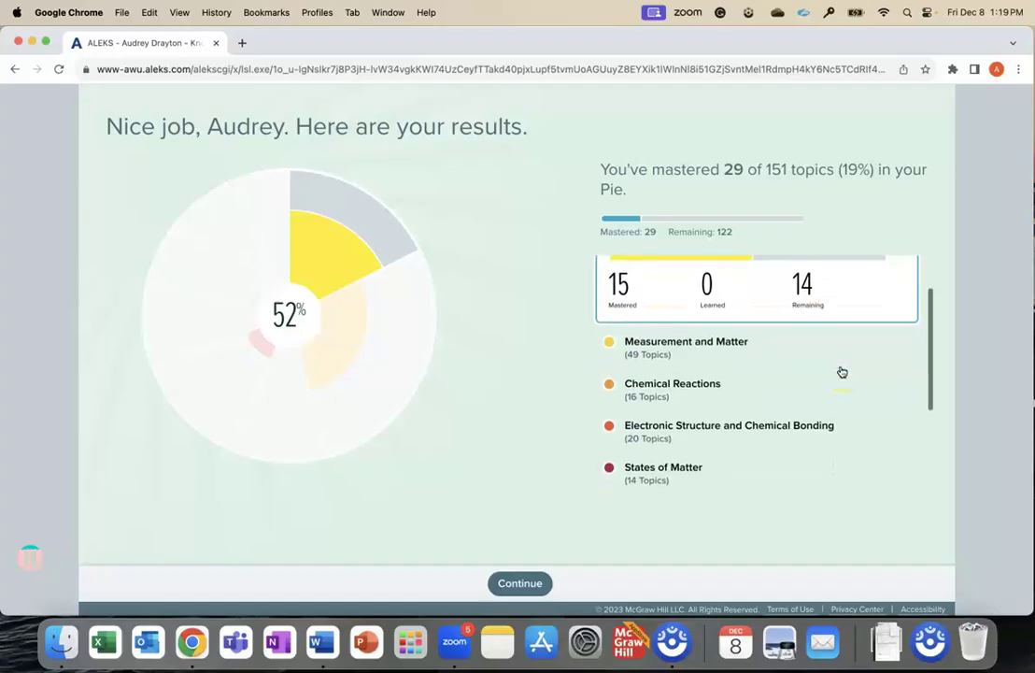
click(660, 355)
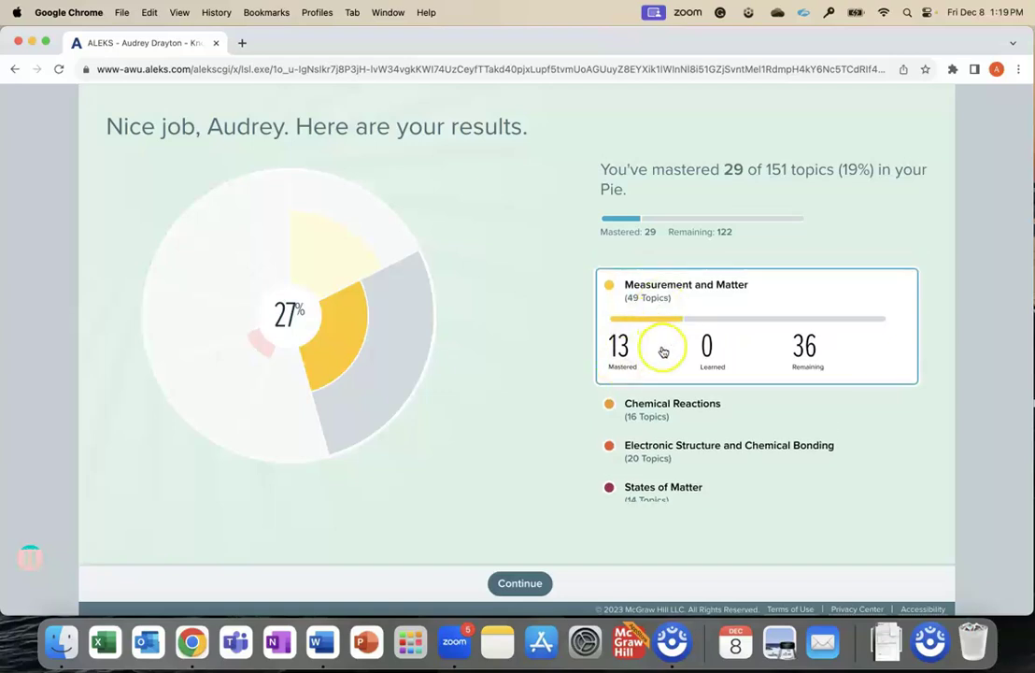
scroll(664, 351, down, 3)
scroll(663, 360, down, 3)
click(674, 426)
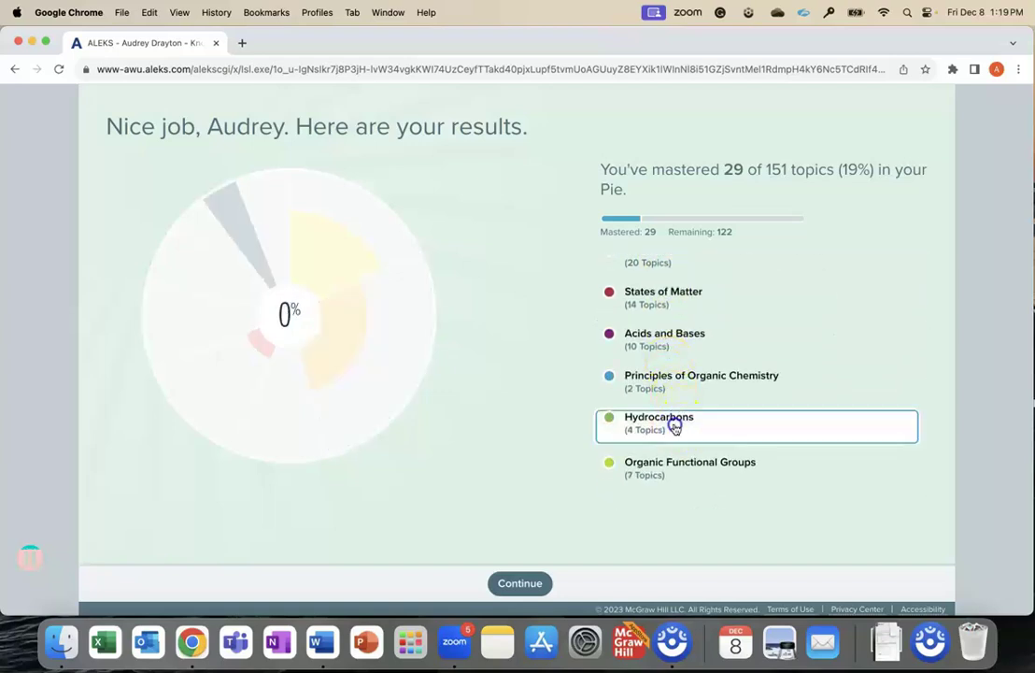
scroll(780, 426, down, 3)
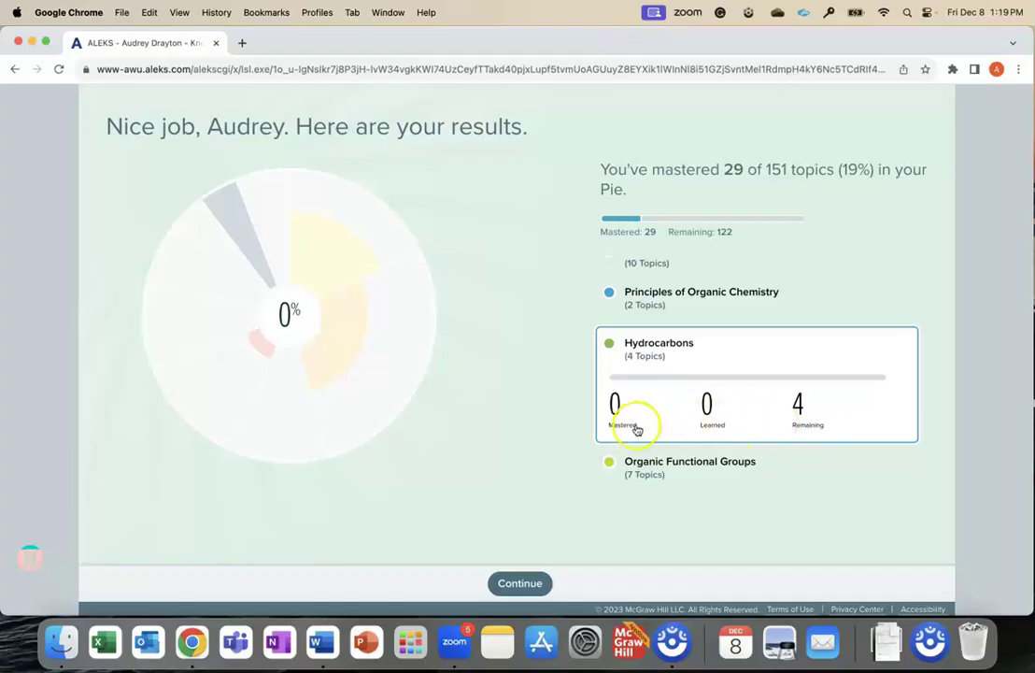
click(554, 374)
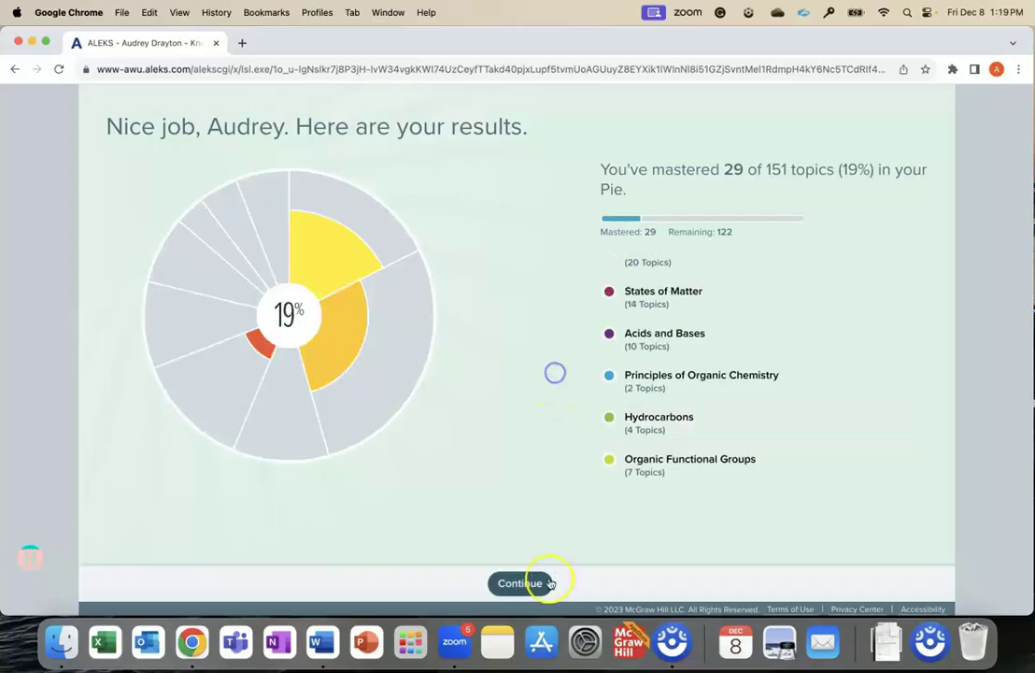
click(534, 582)
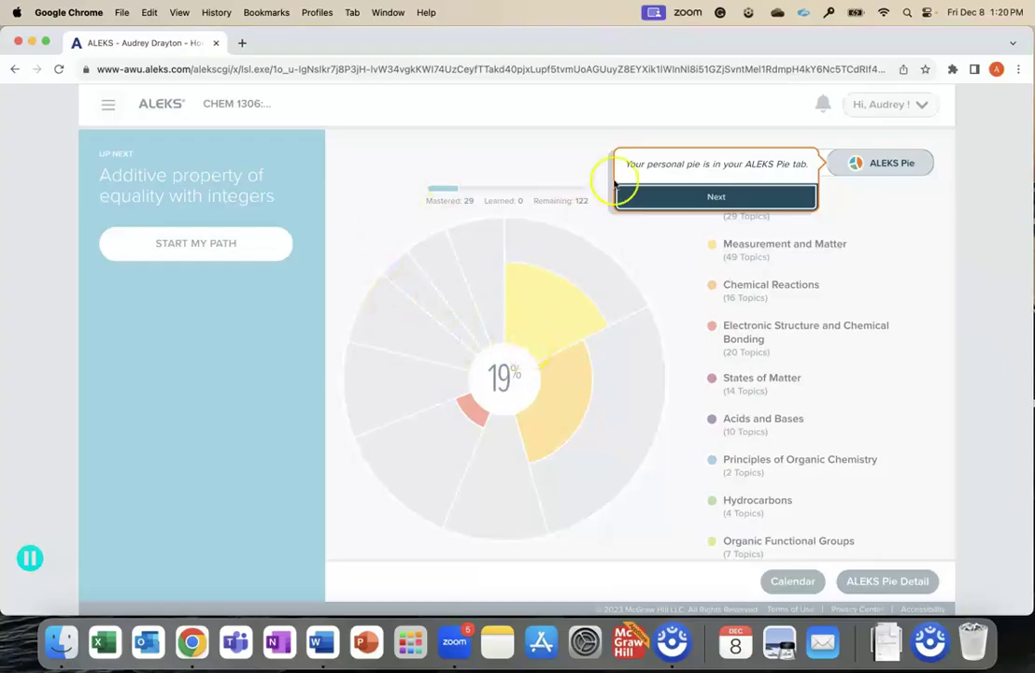
Step: Dismiss the personal pie tip and view the Math and Physics breakdown
click(738, 196)
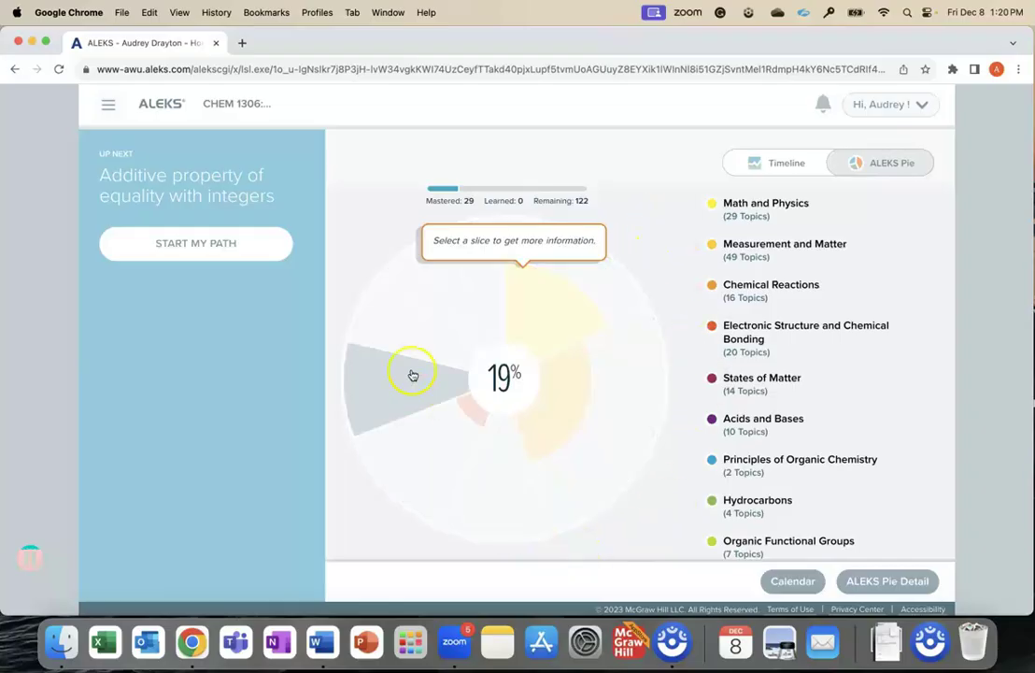
scroll(819, 420, down, 1)
scroll(818, 447, up, 1)
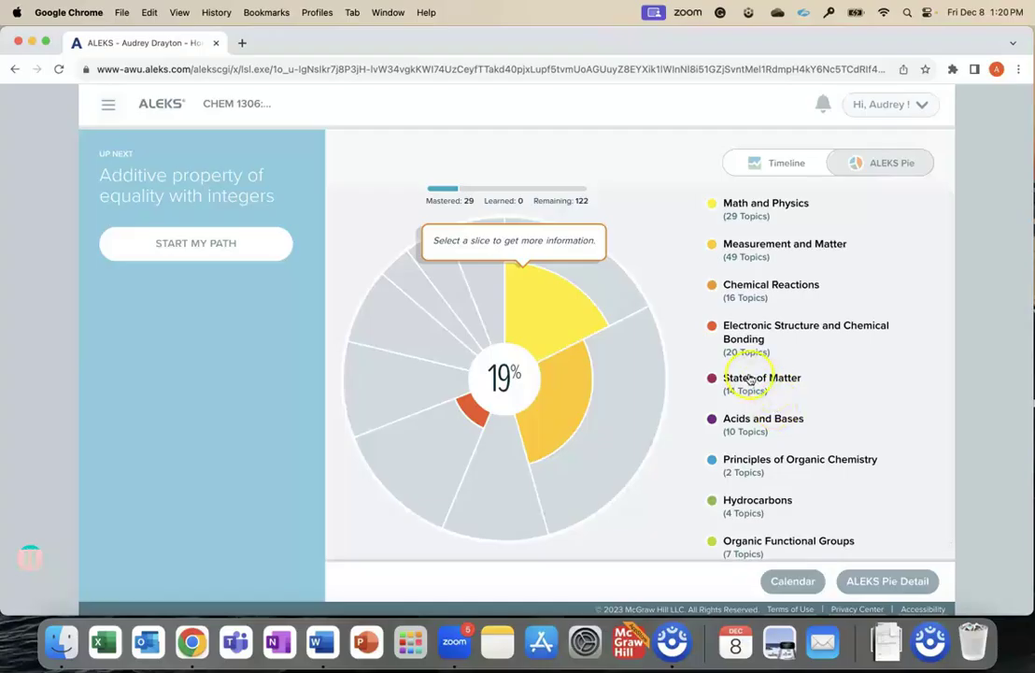
click(574, 297)
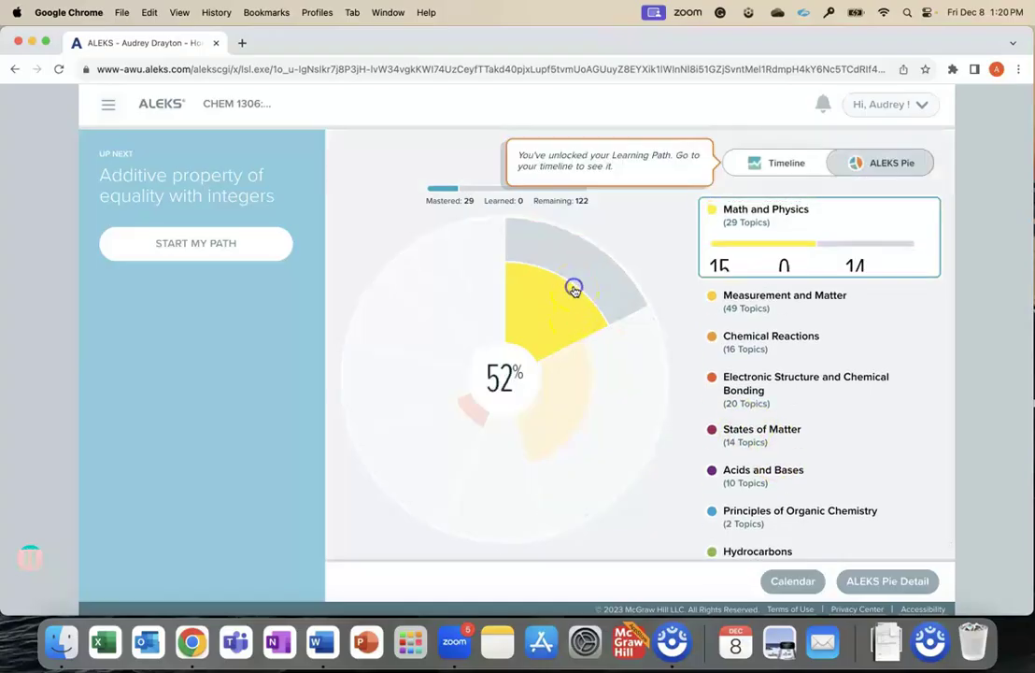
Step: Go through the weekly timeline and milestones tips, then return to the pie view
click(766, 165)
click(243, 406)
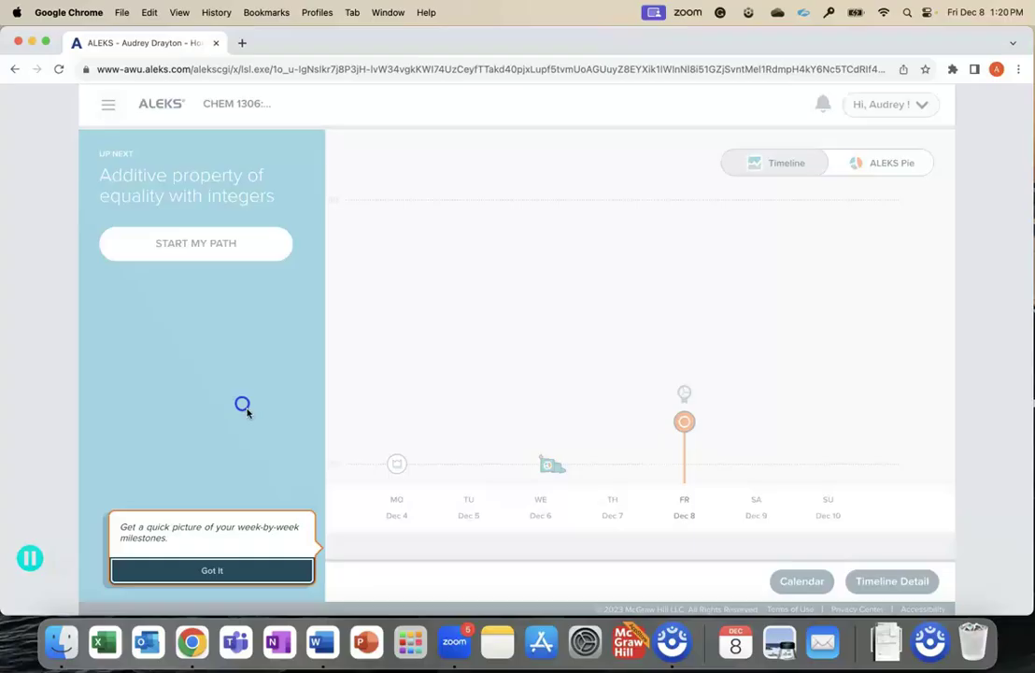
click(278, 563)
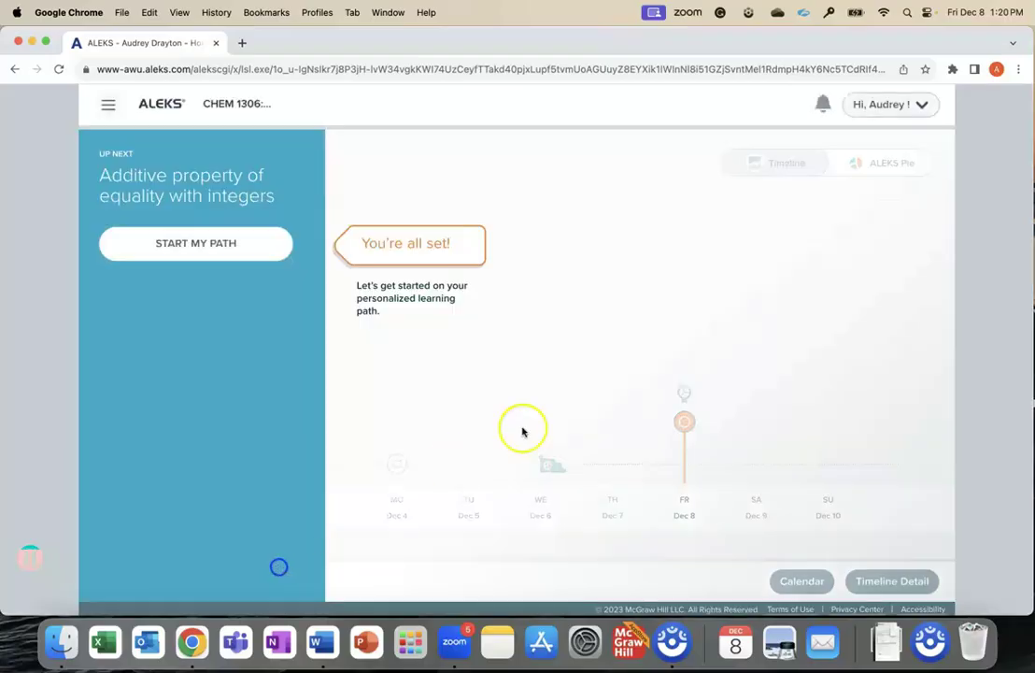
click(638, 176)
click(864, 164)
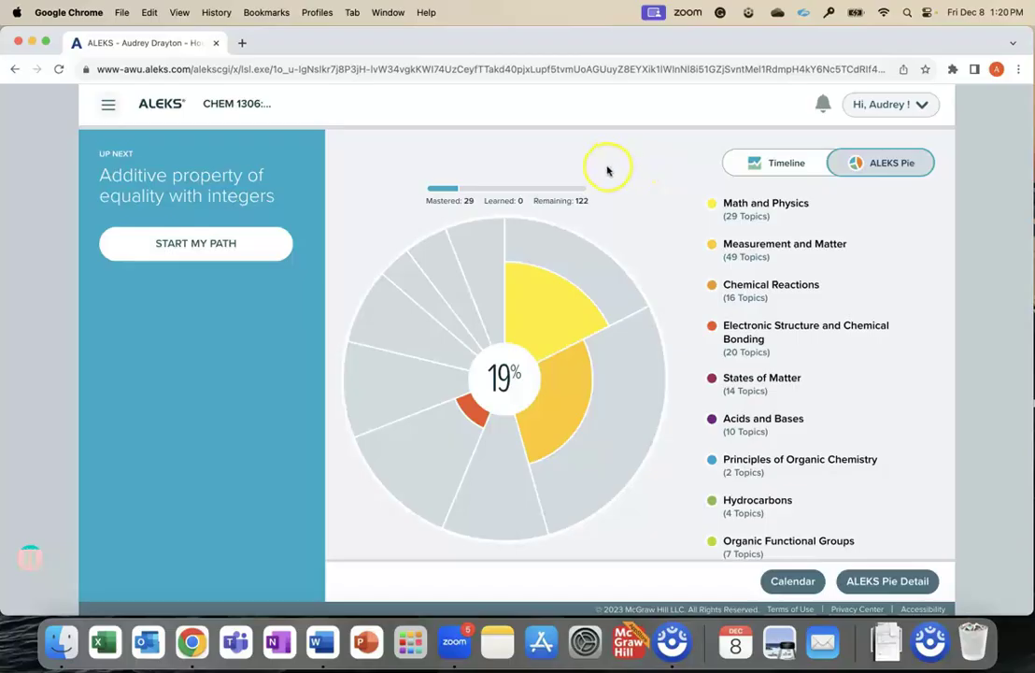
click(914, 103)
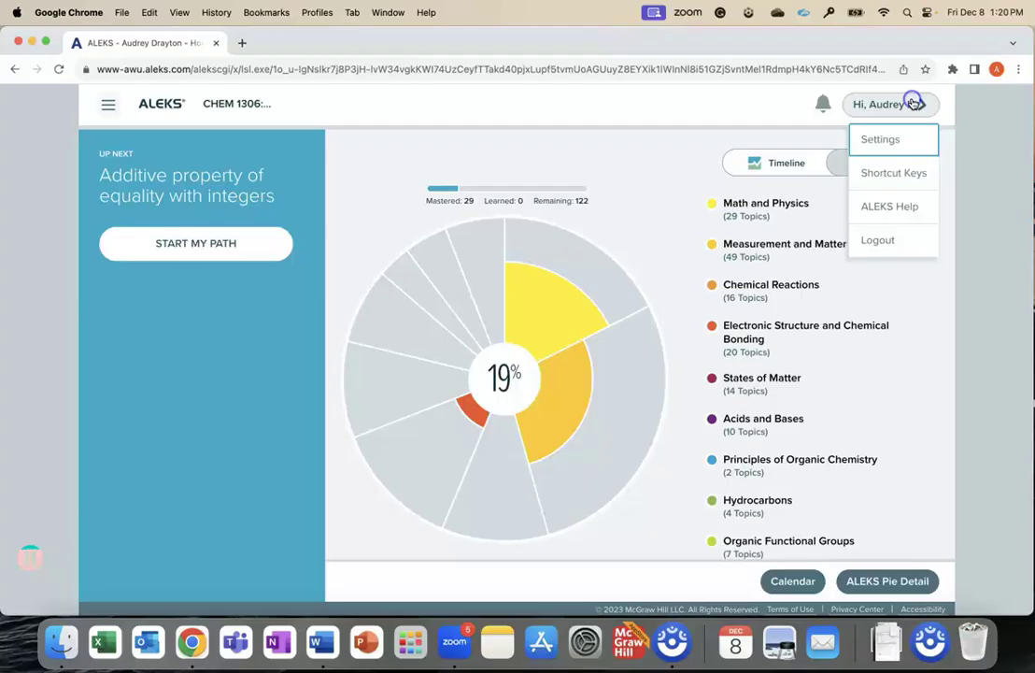
click(910, 150)
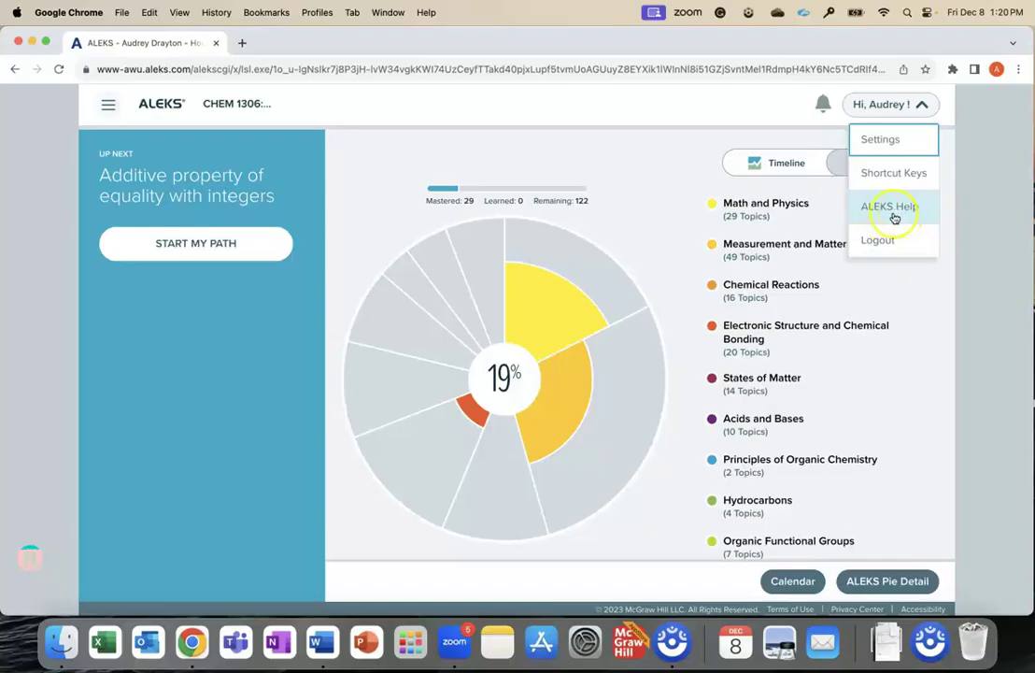
click(641, 149)
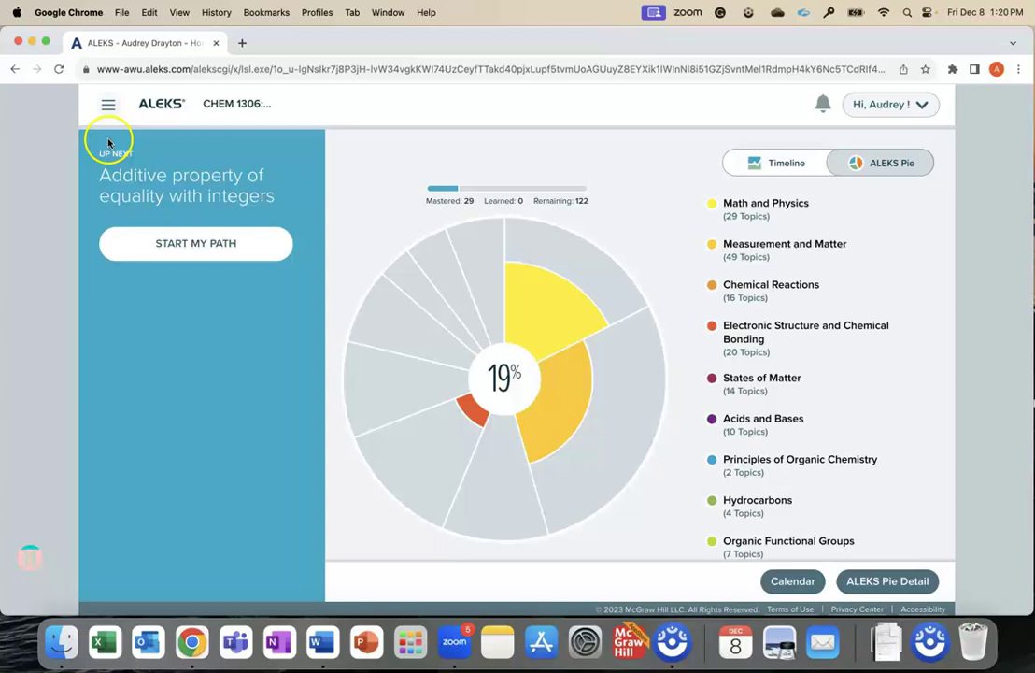
click(104, 105)
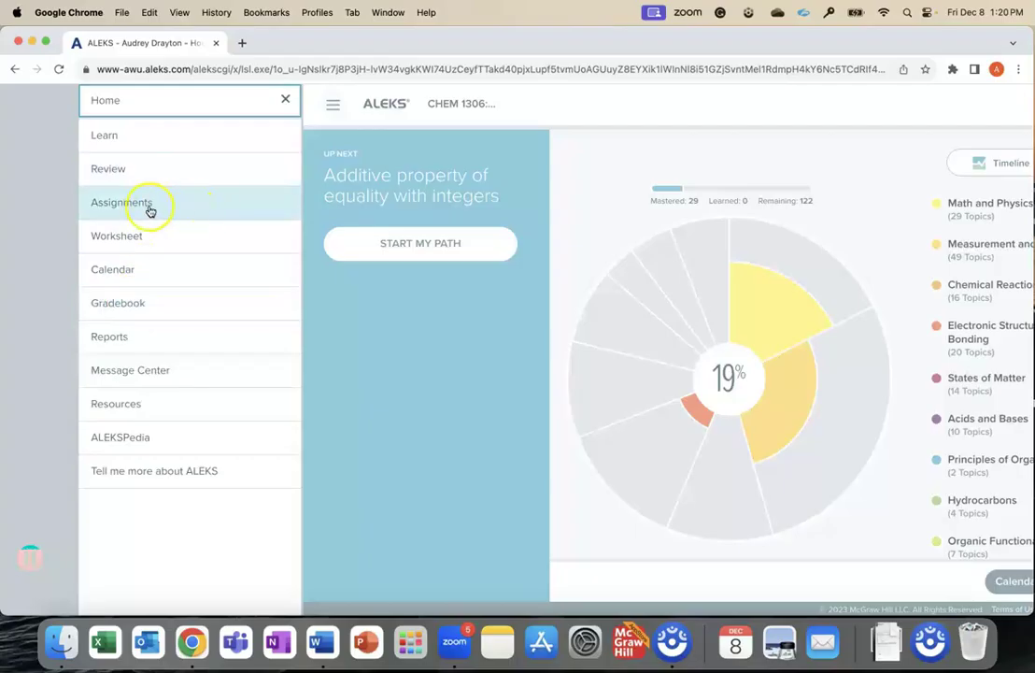
click(283, 100)
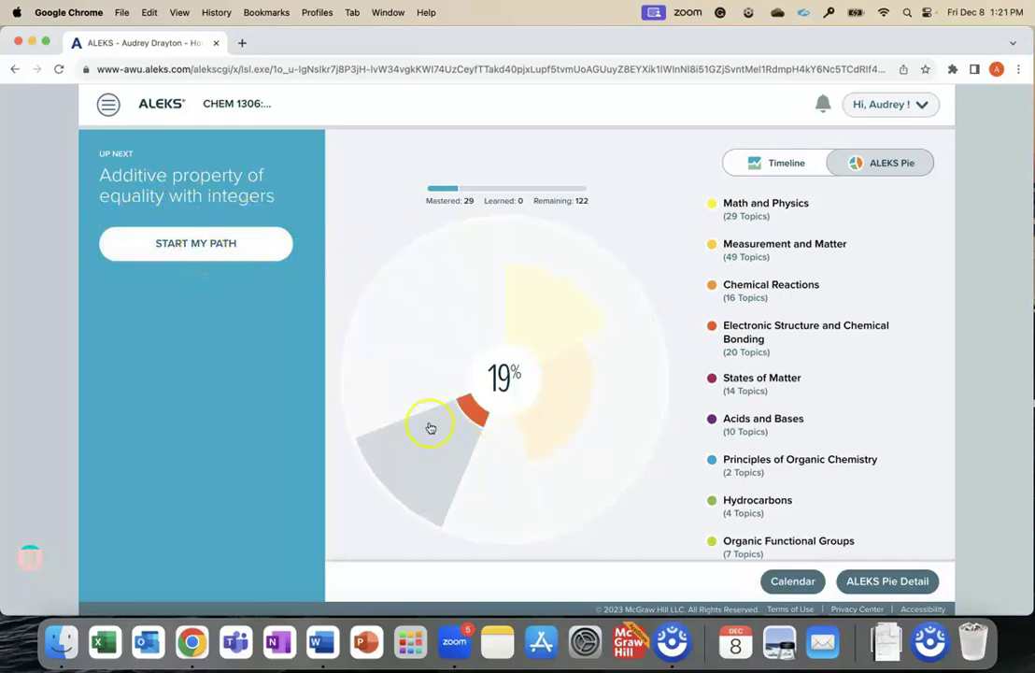
Step: Start My Path, dismiss the streak and explanation tips, and expand the Ready to Learn list
click(187, 250)
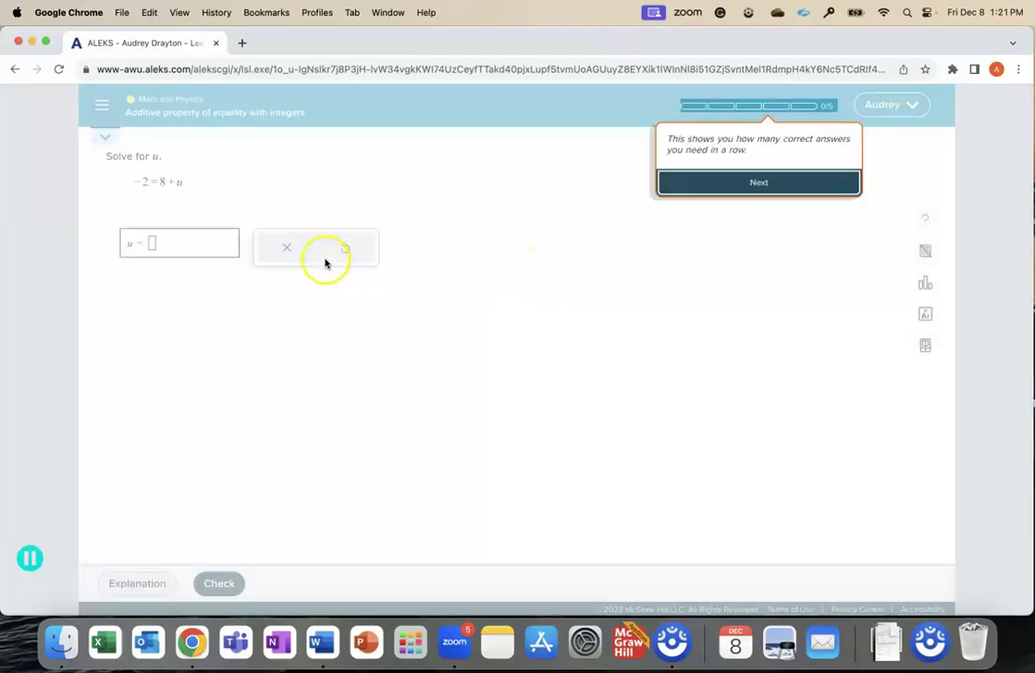
click(728, 184)
click(129, 551)
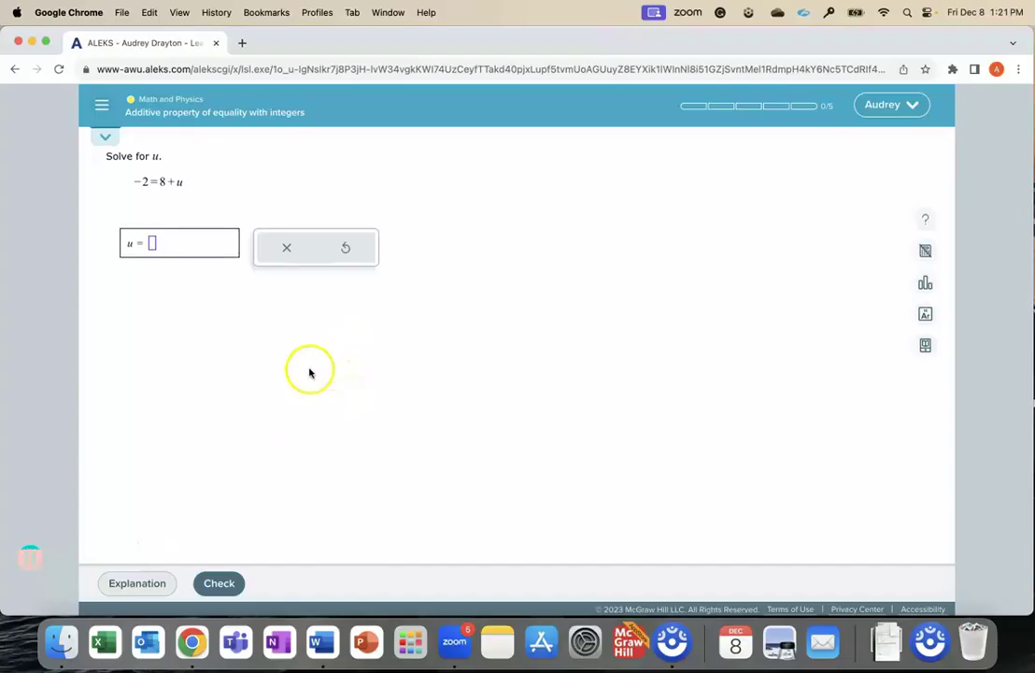
click(105, 136)
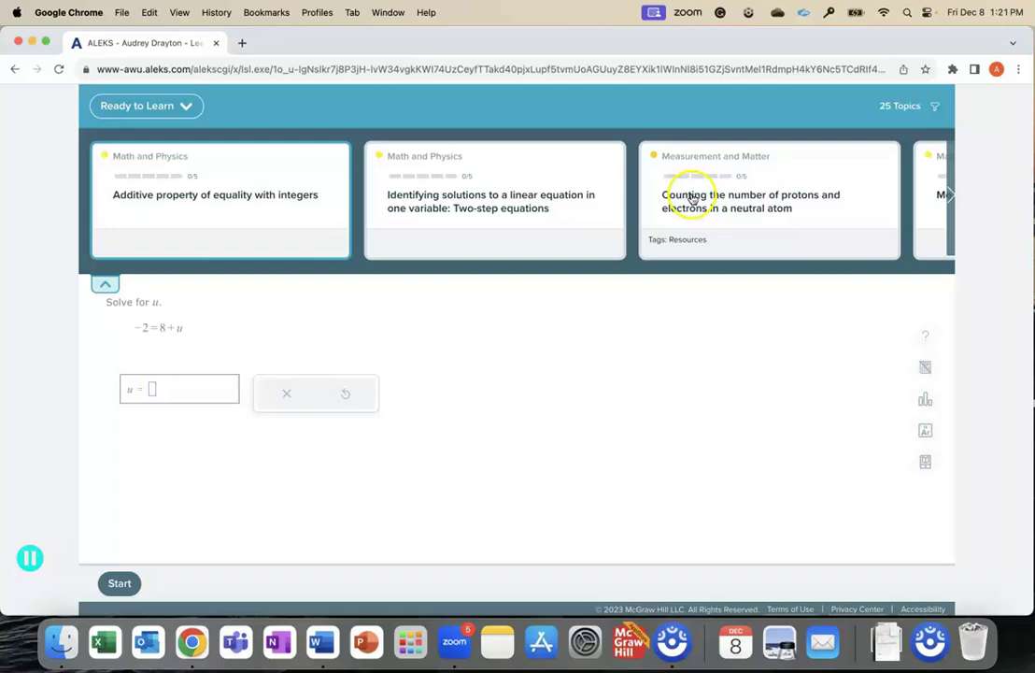
Step: Browse the Ready to Learn carousel and open Additive property of equality with integers, collapsing the list
scroll(807, 194, right, 5)
scroll(811, 195, right, 10)
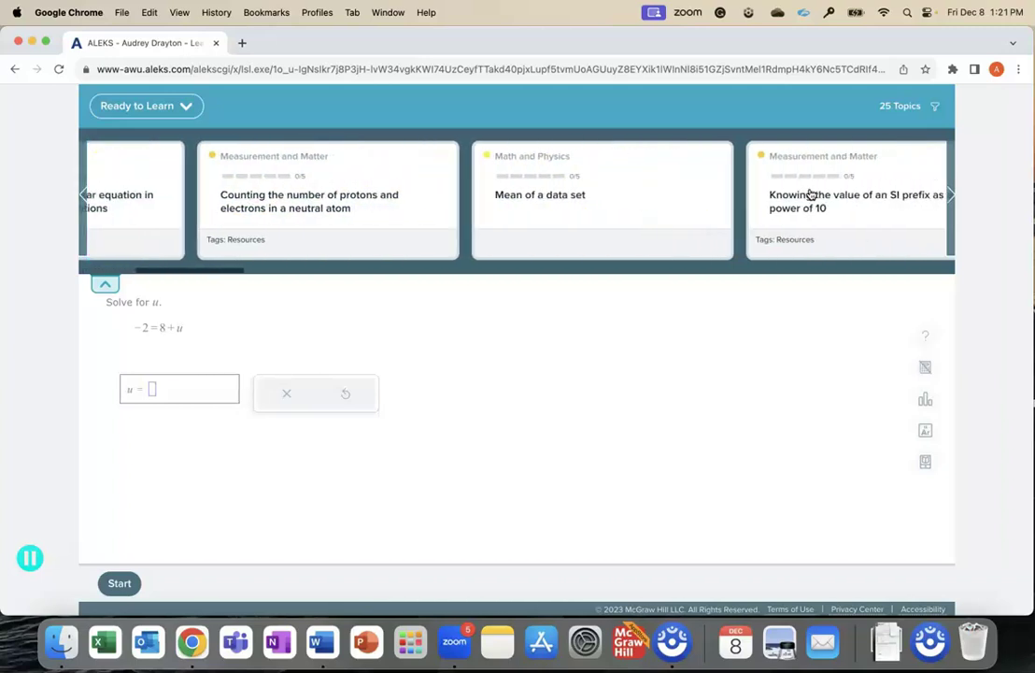
scroll(811, 195, left, 10)
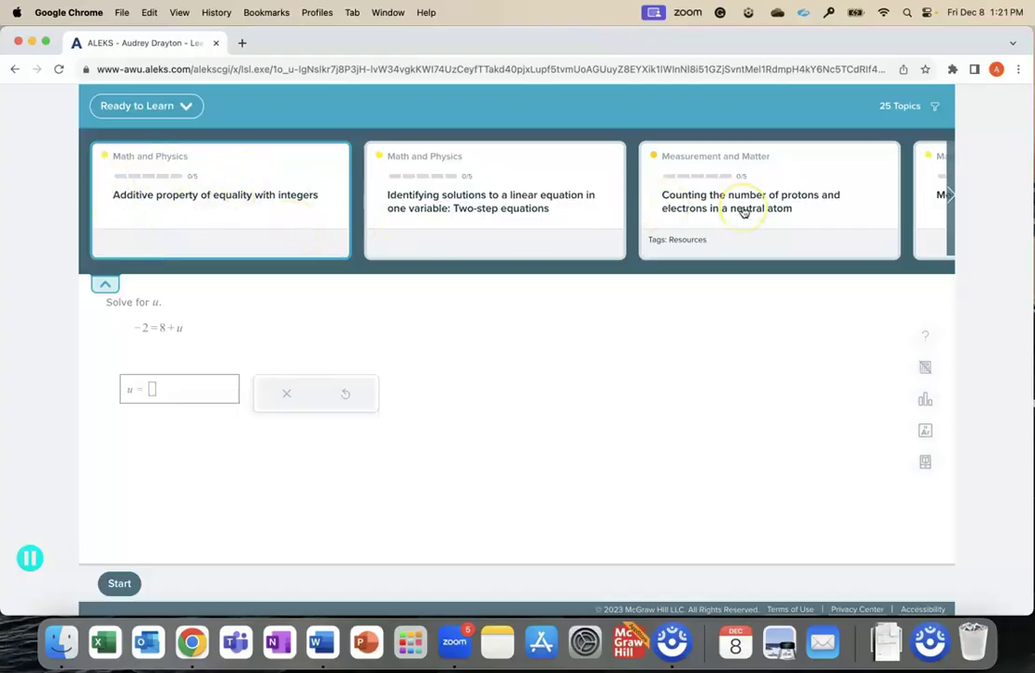
scroll(744, 212, right, 2)
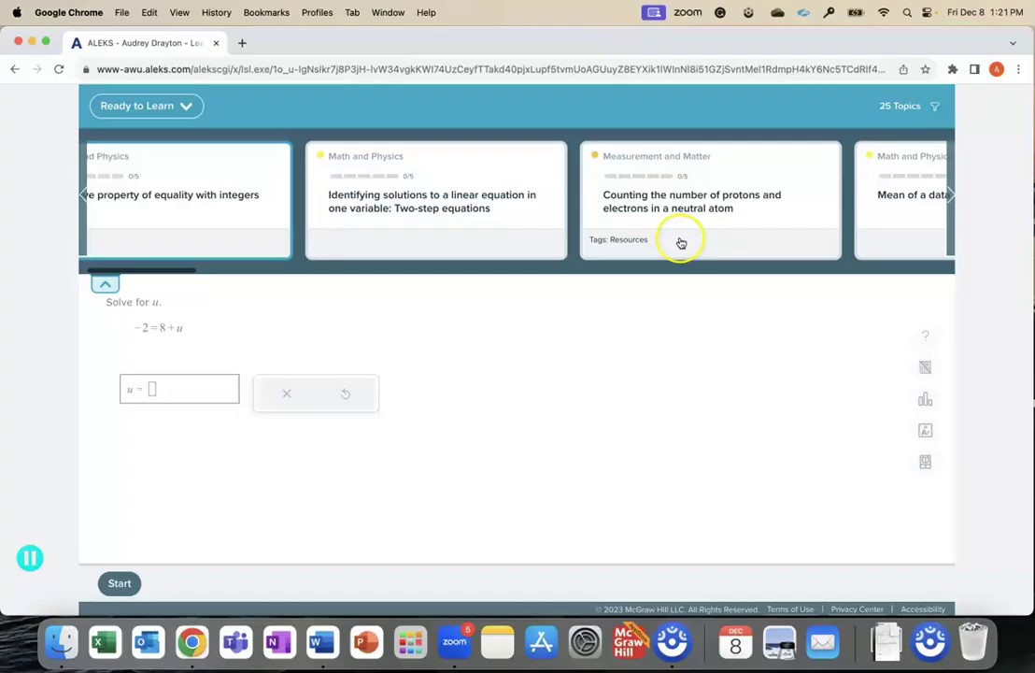
scroll(681, 243, right, 5)
click(812, 171)
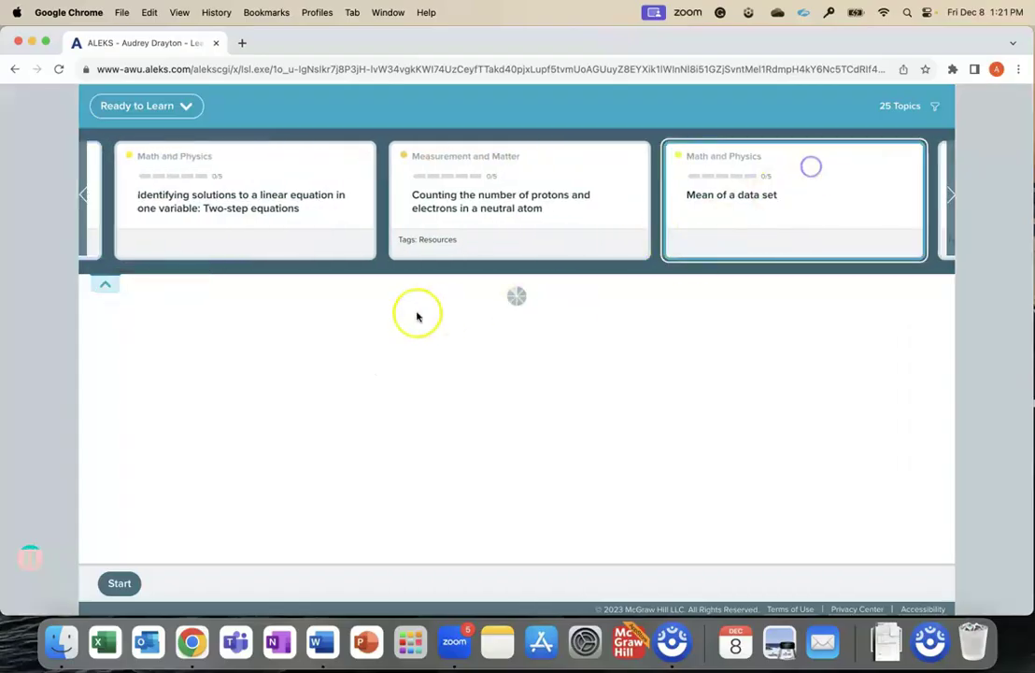
scroll(309, 201, left, 2)
scroll(294, 197, left, 5)
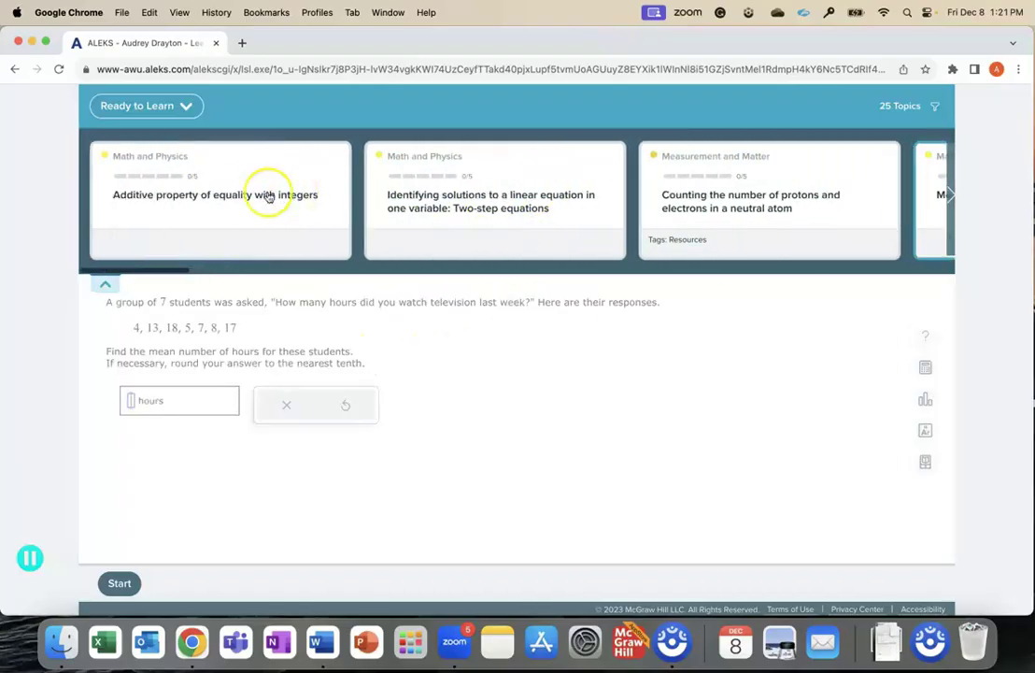
click(213, 185)
click(105, 287)
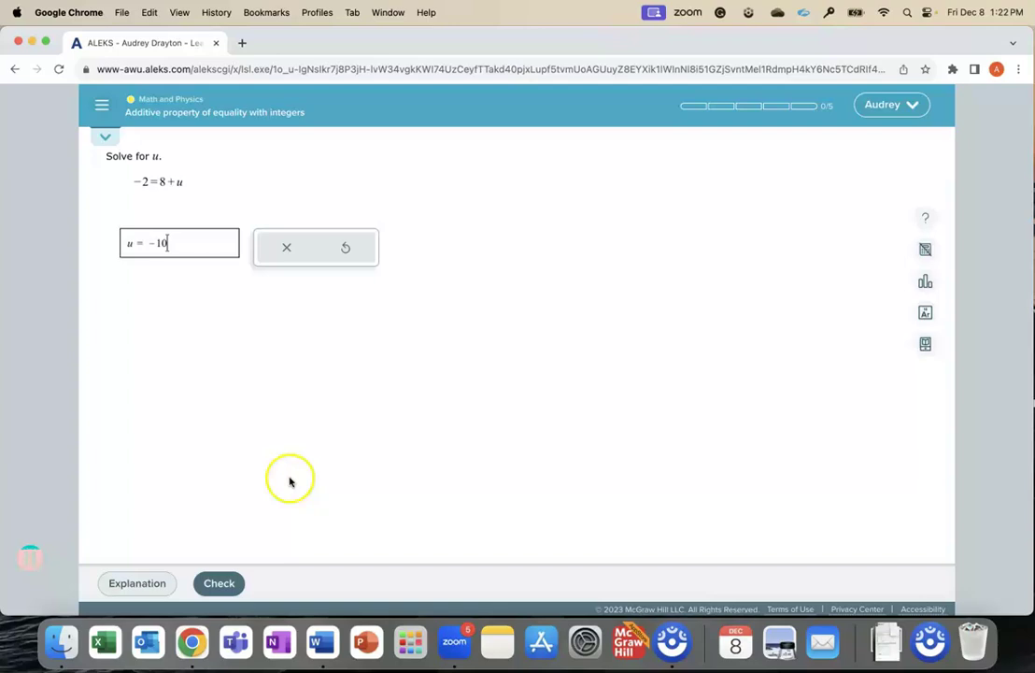
Step: Submit u = −10 and w = −5 as correct answers, advancing to −4 = x + 2
click(215, 581)
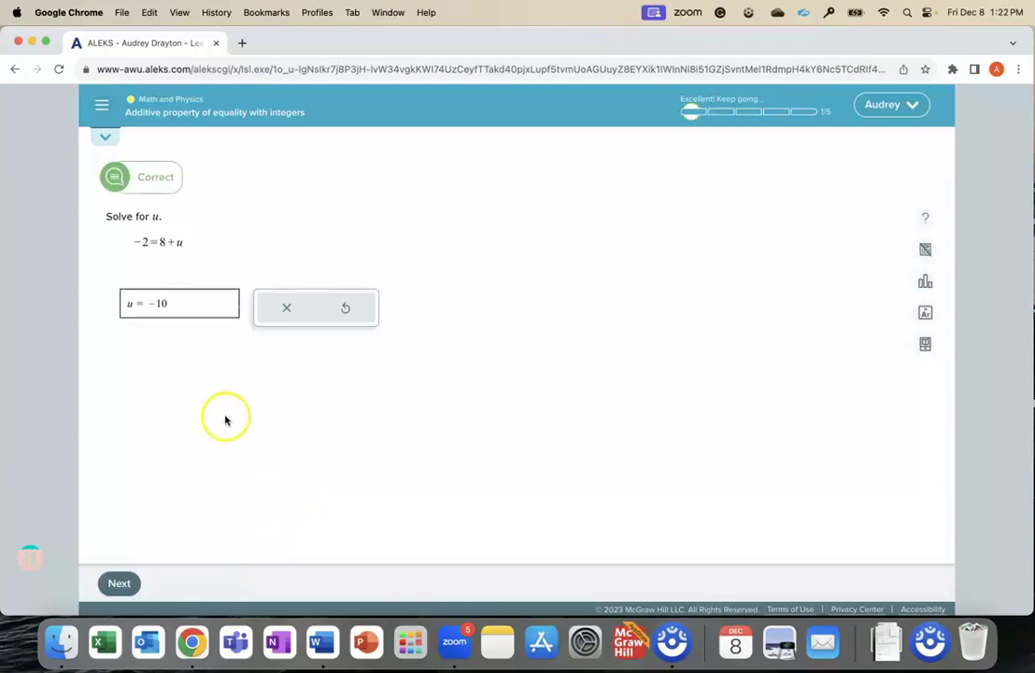
click(118, 583)
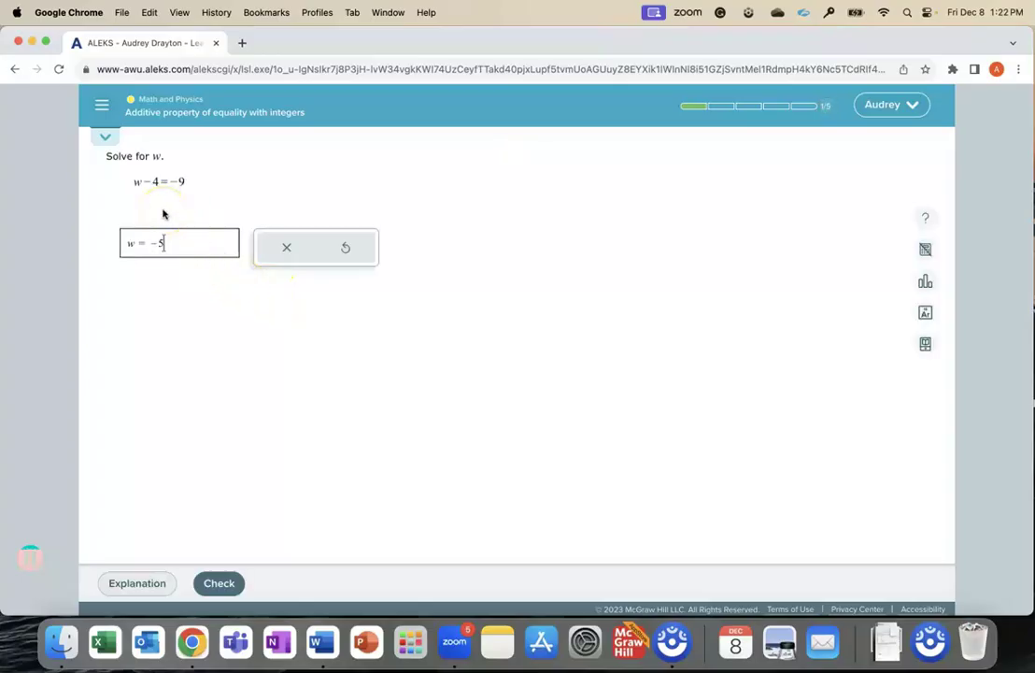
click(224, 583)
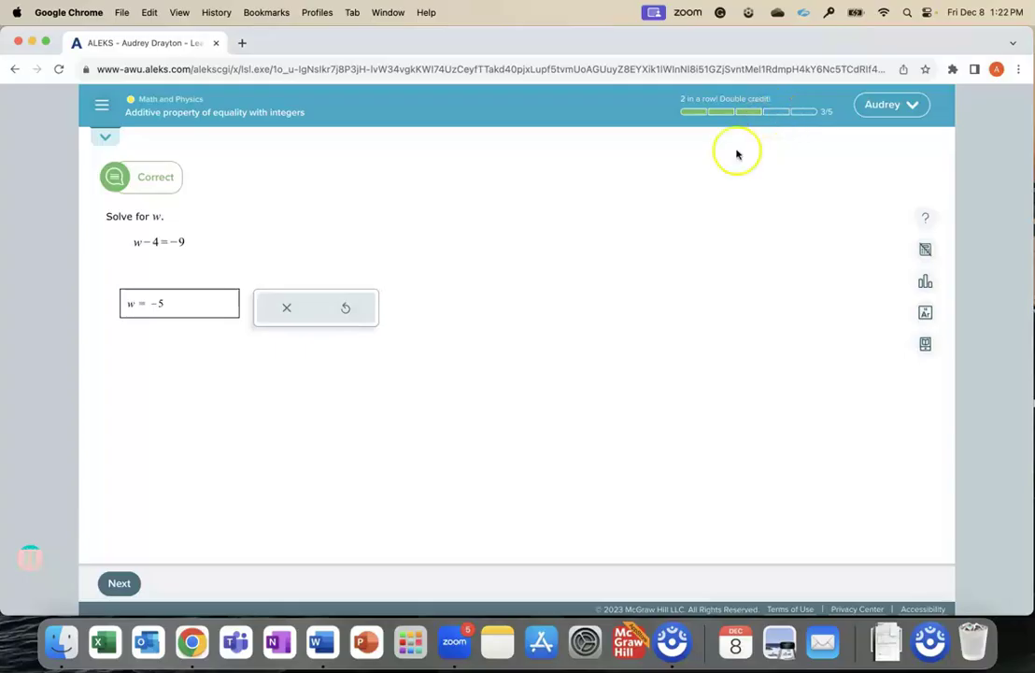
click(119, 584)
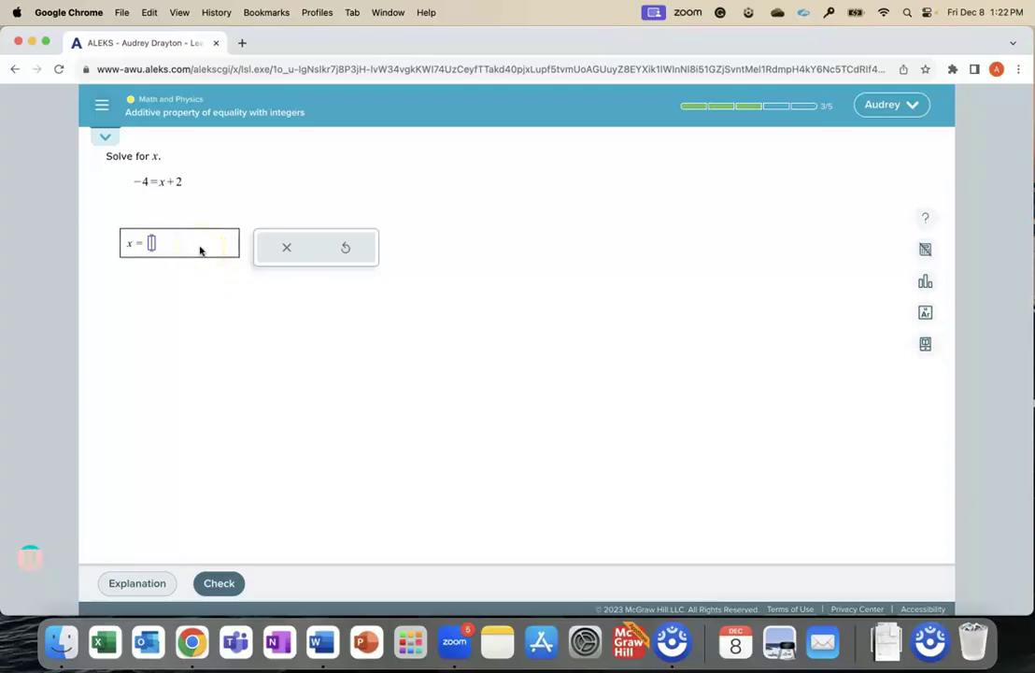
Step: Submit the answer for −4 = x + 2 and go to its worked explanation
click(218, 581)
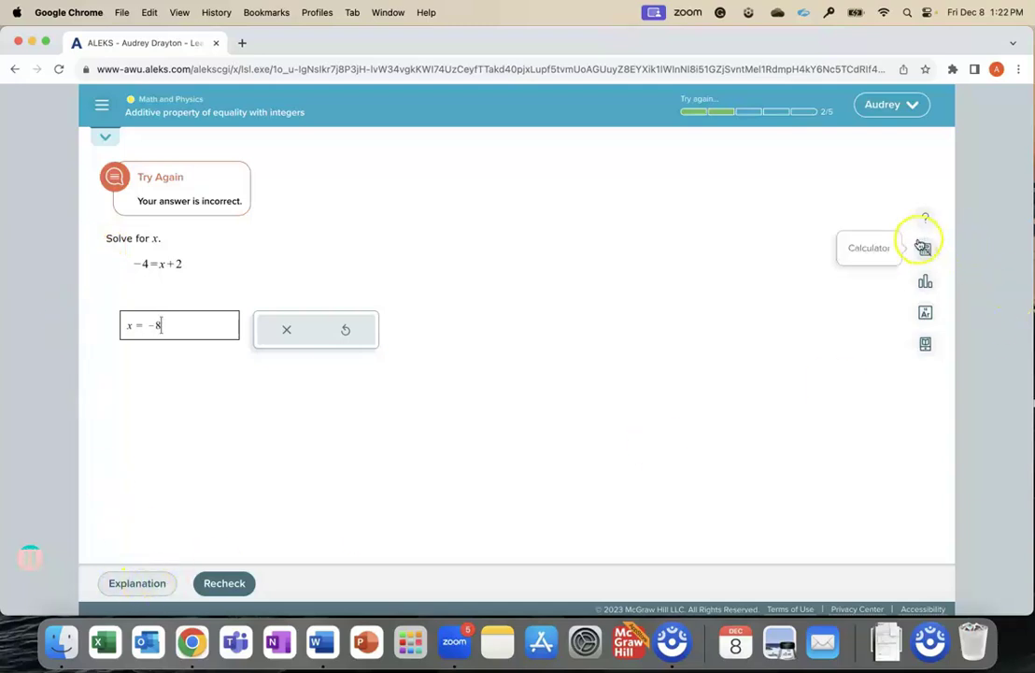
click(159, 582)
click(552, 396)
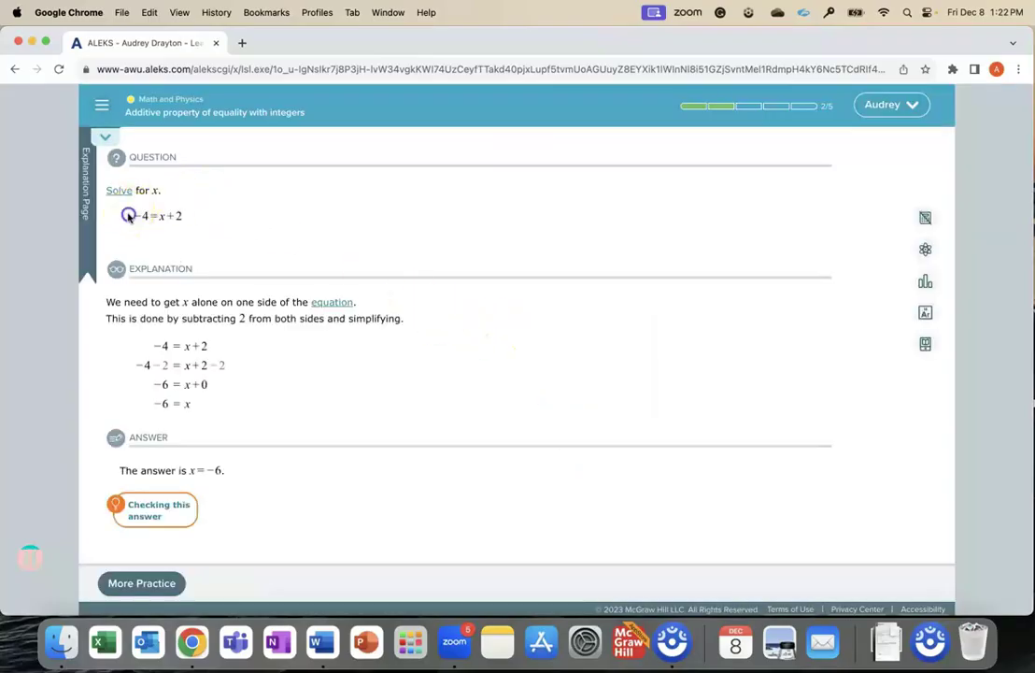
Step: Read the x = −6 explanation and move on to the practice problem 3 + y = −8
drag(129, 215, 195, 217)
click(195, 217)
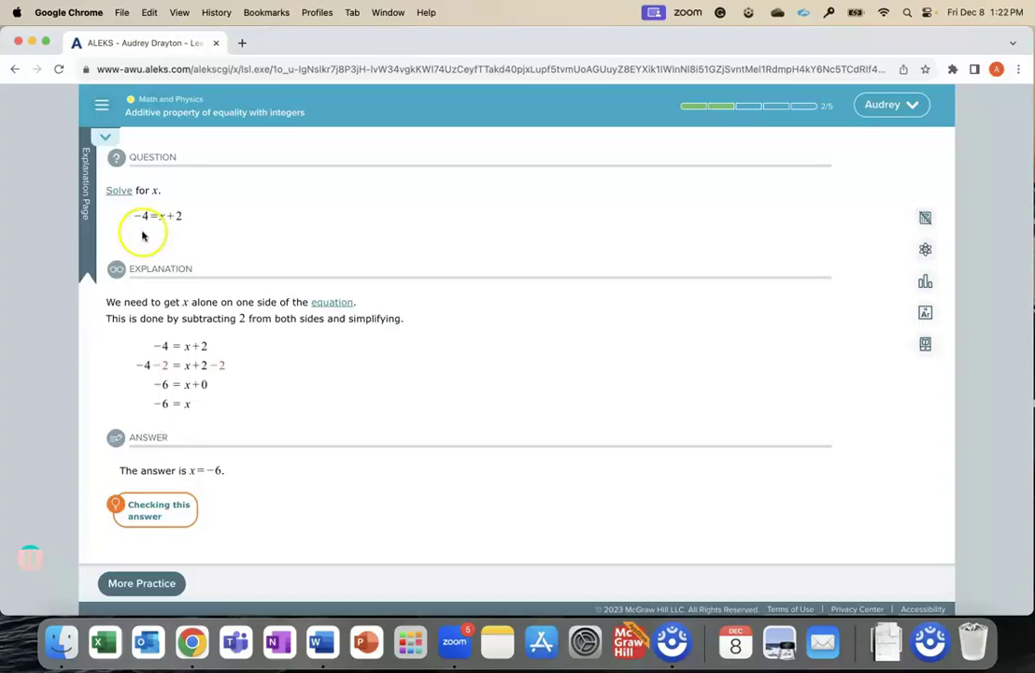
scroll(194, 221, down, 2)
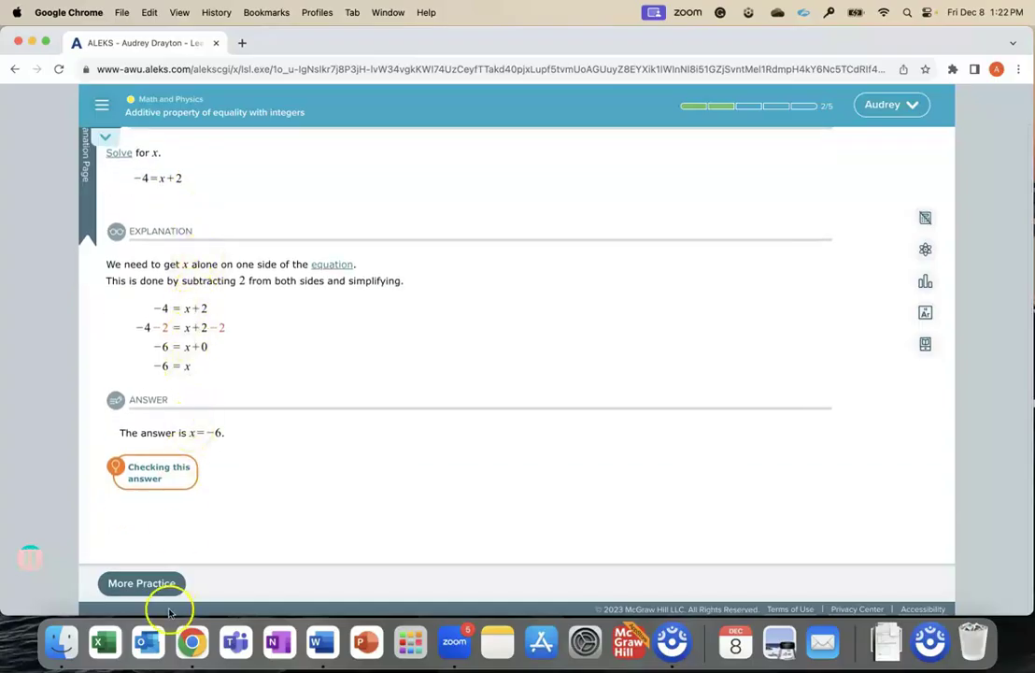
click(142, 583)
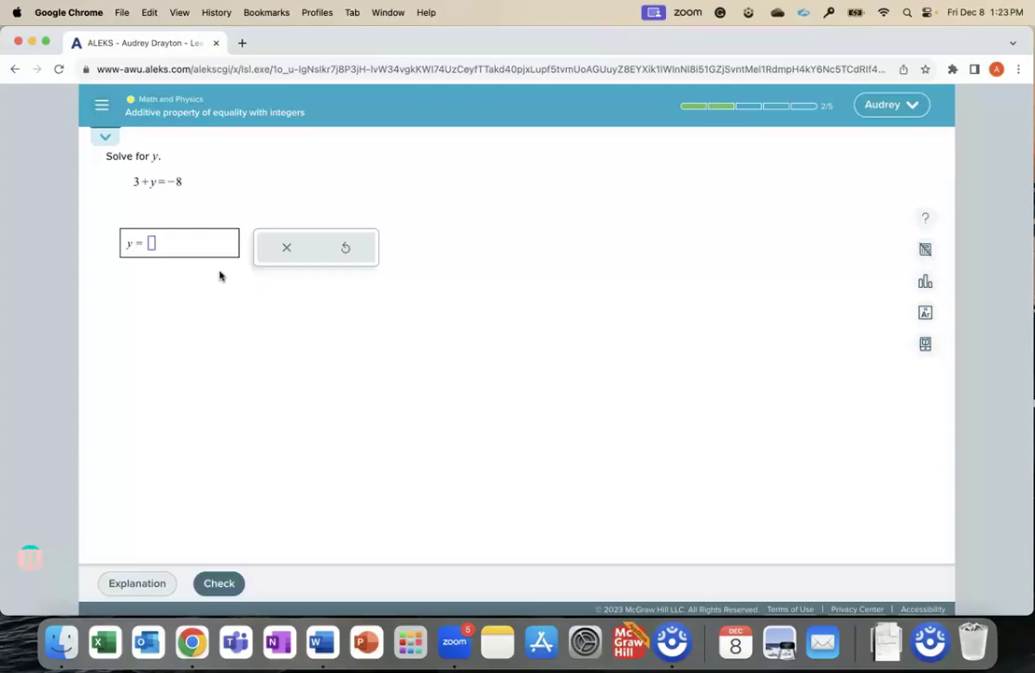
Step: Answer y = −11 for 3 + y = −8 and get it marked correct
text(11)
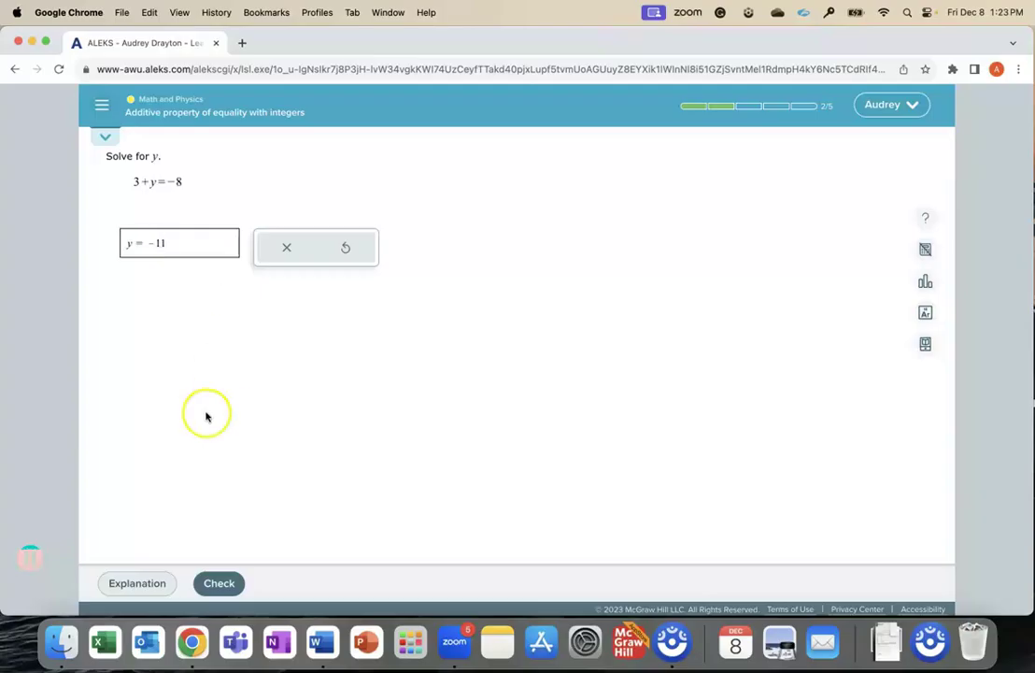
click(222, 583)
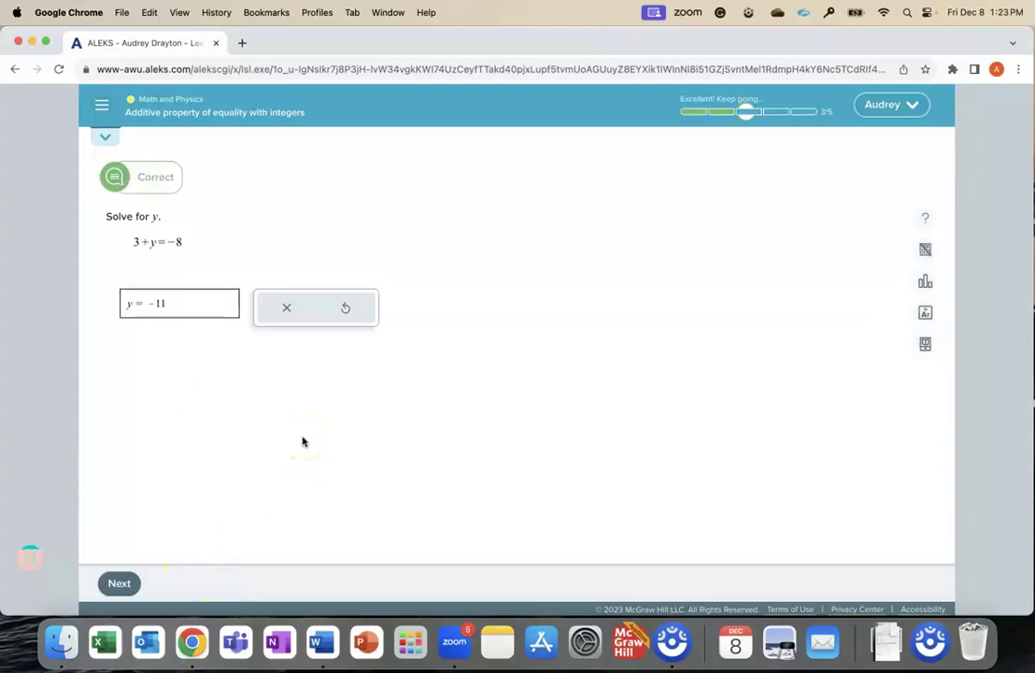
click(117, 583)
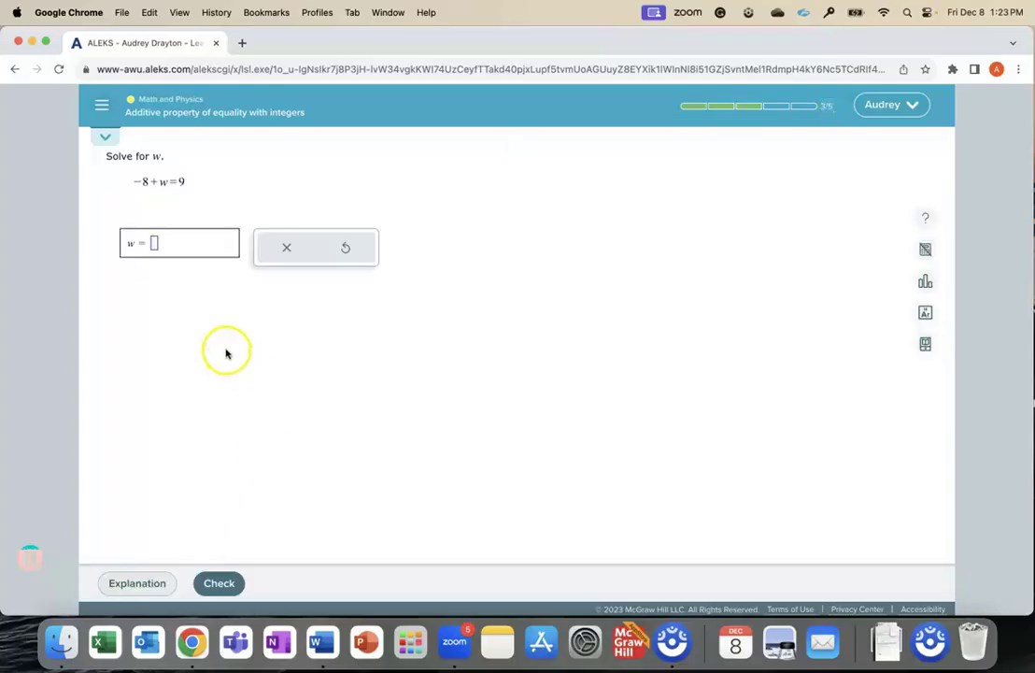
Step: Correct w from −1 to 17, submit v = −1, and finish the topic
click(218, 583)
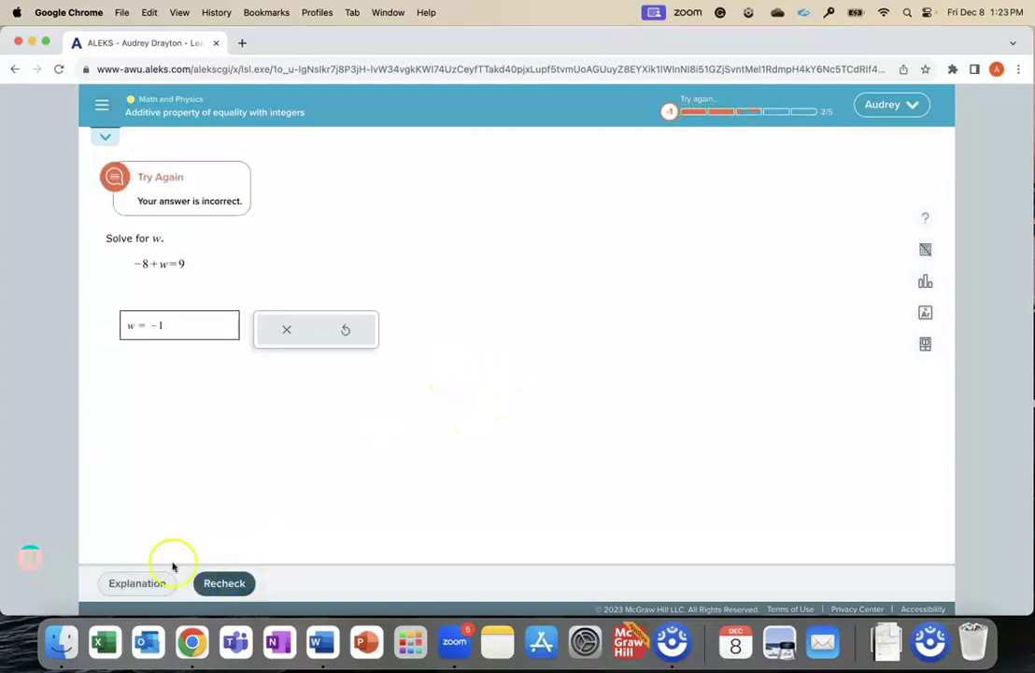
click(180, 329)
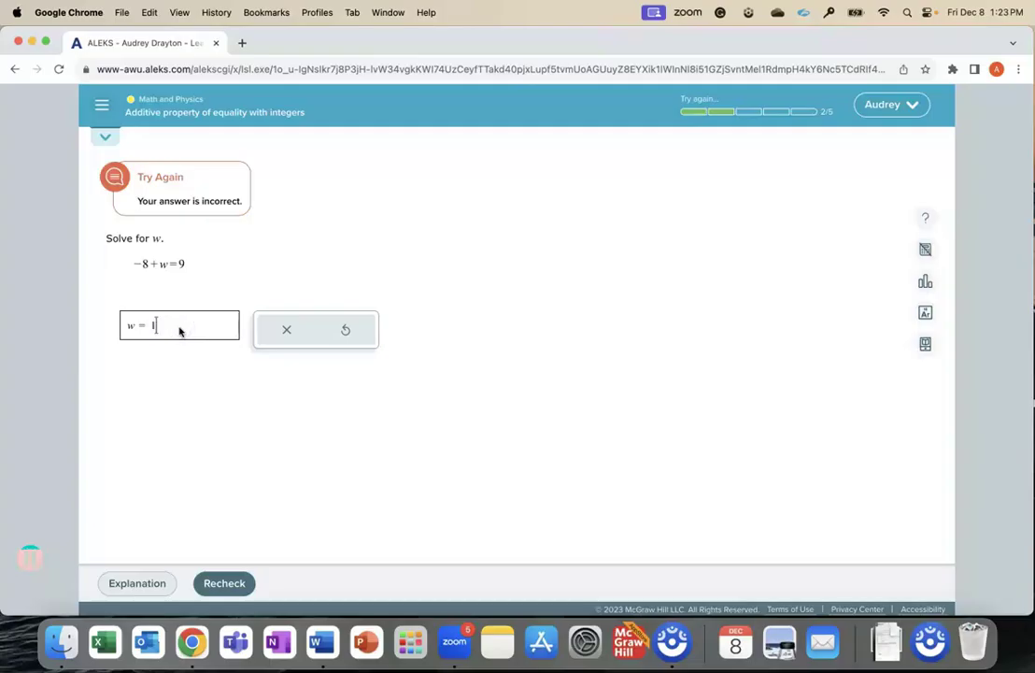
text(17)
click(224, 583)
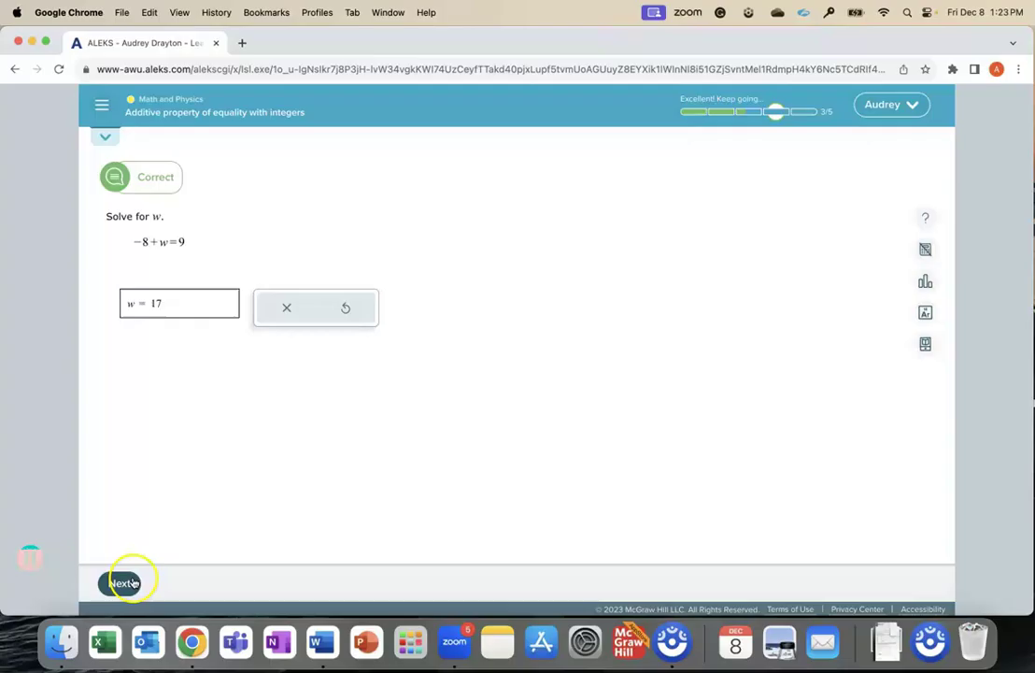
click(120, 582)
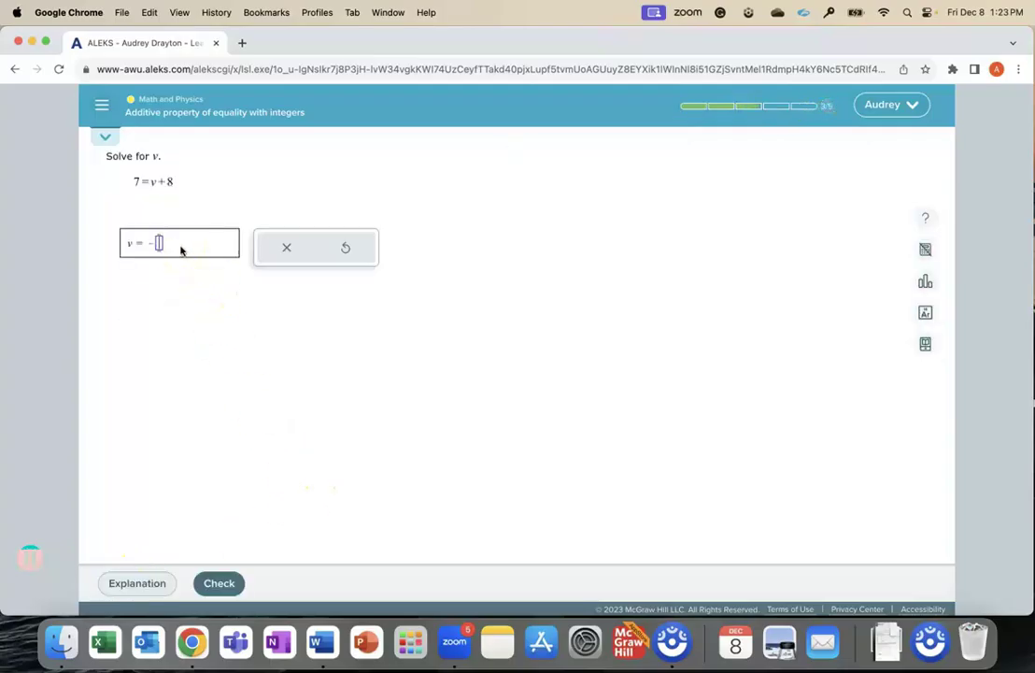
click(224, 582)
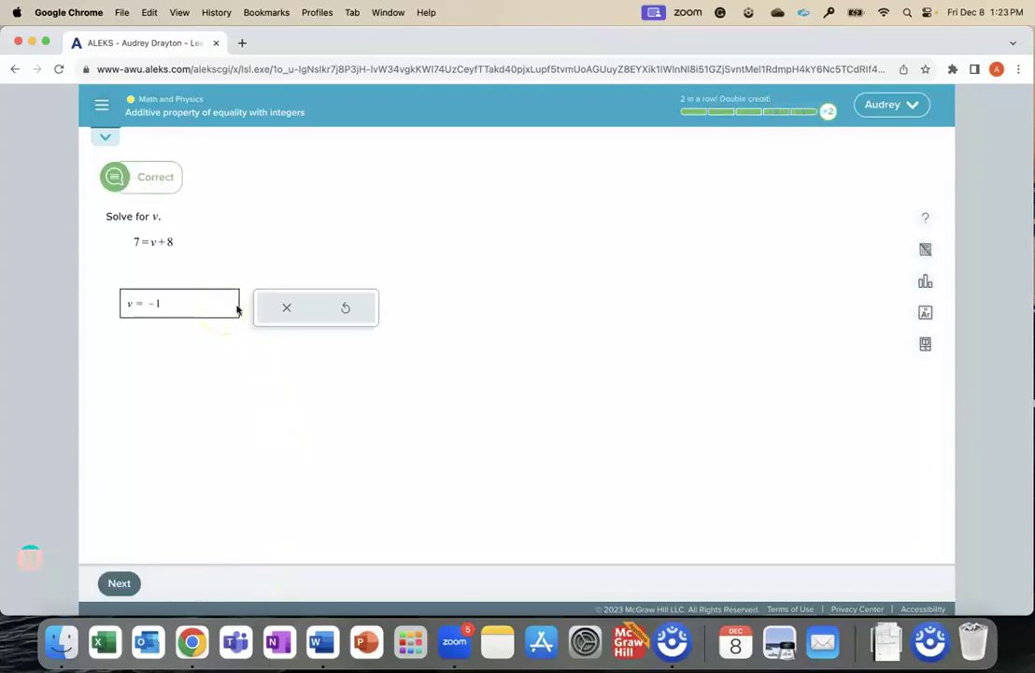
click(118, 583)
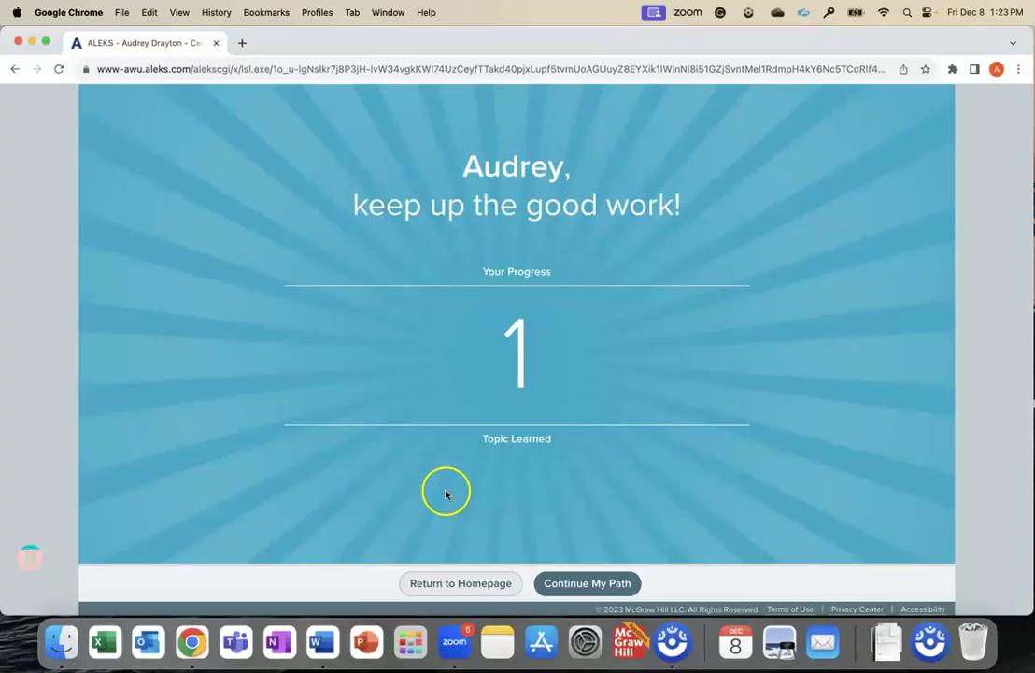
Step: Return to the ALEKS home page and dismiss the popup over the progress pie
click(589, 586)
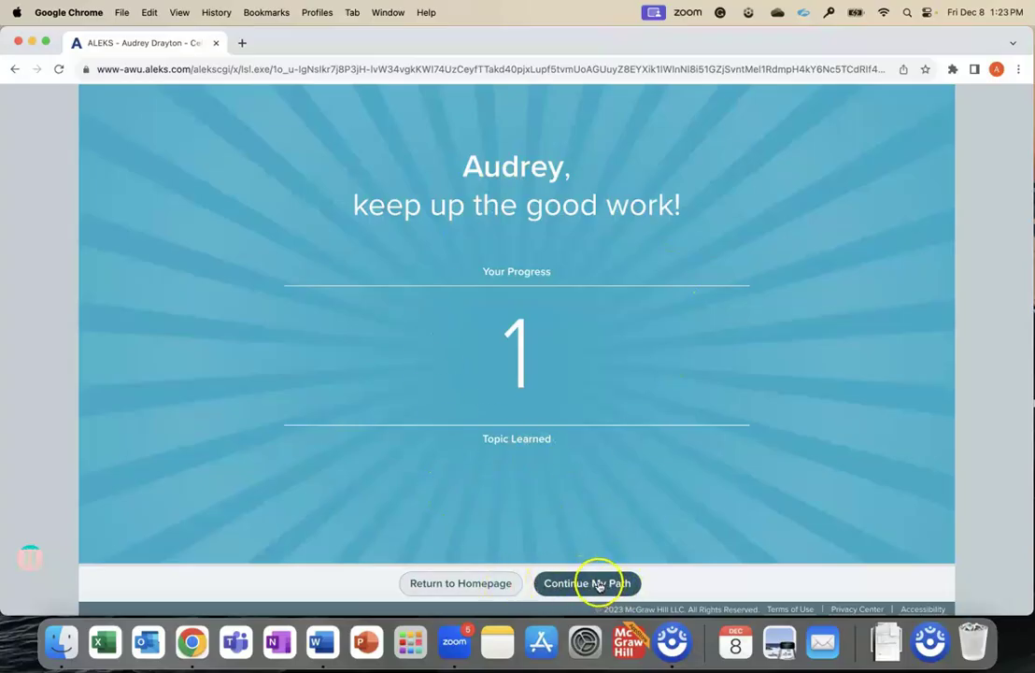
click(458, 586)
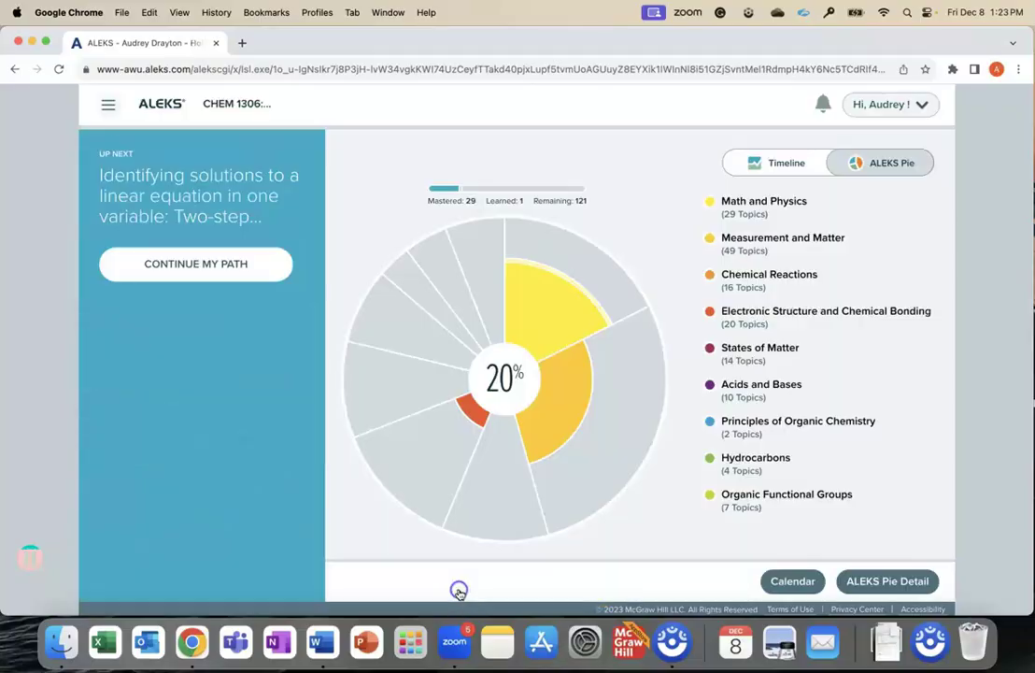
click(542, 285)
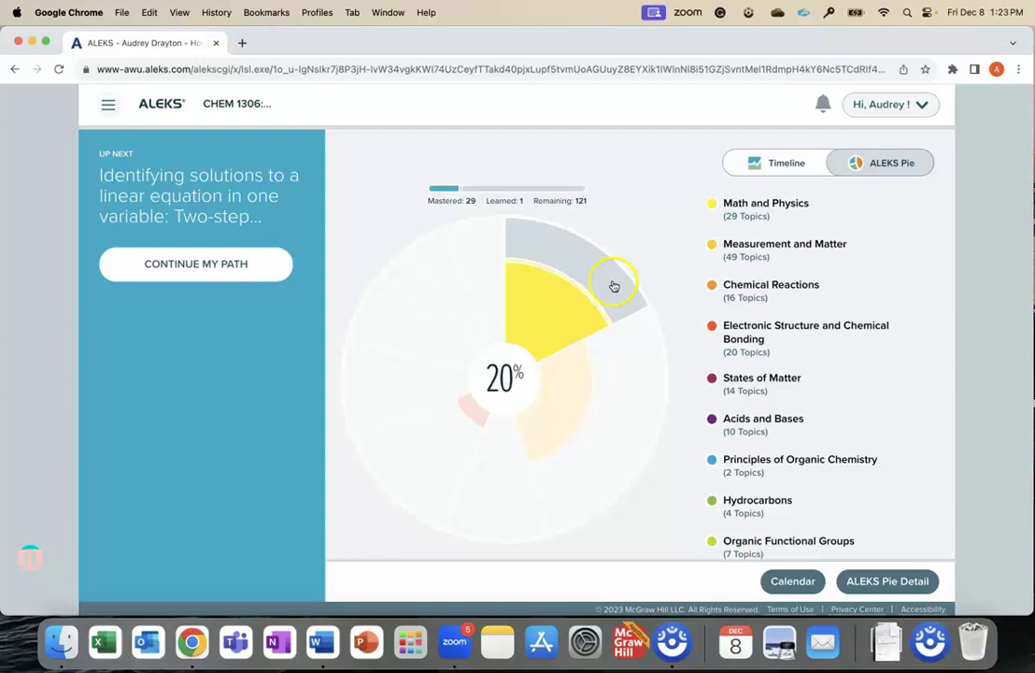
Step: View the Math and Physics progress breakdown, then collapse back to the 20% overall pie
click(727, 211)
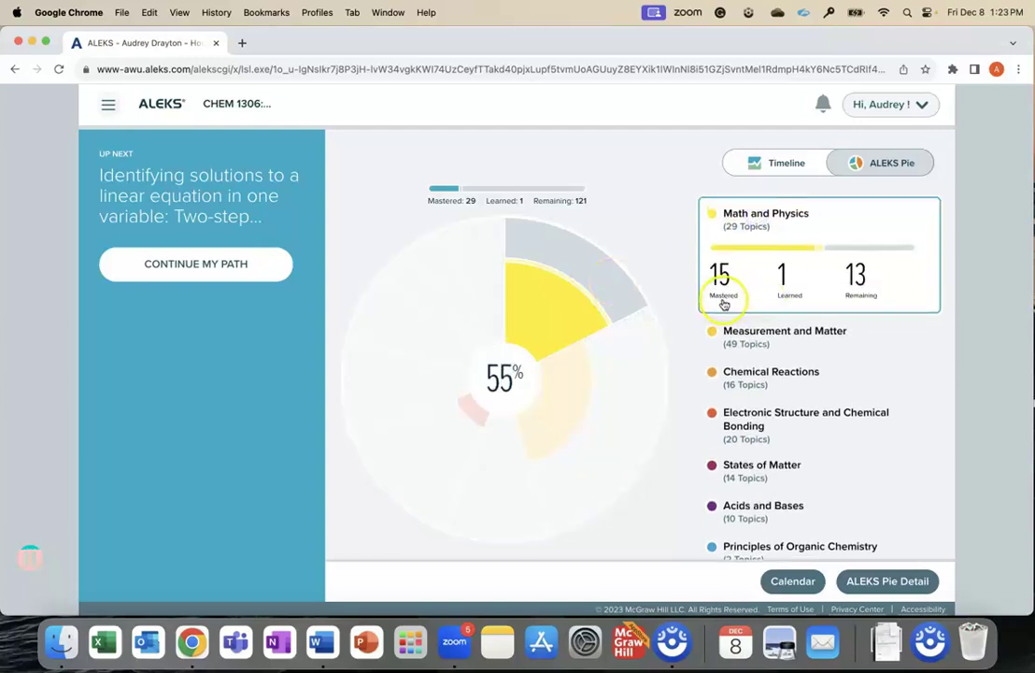
click(587, 297)
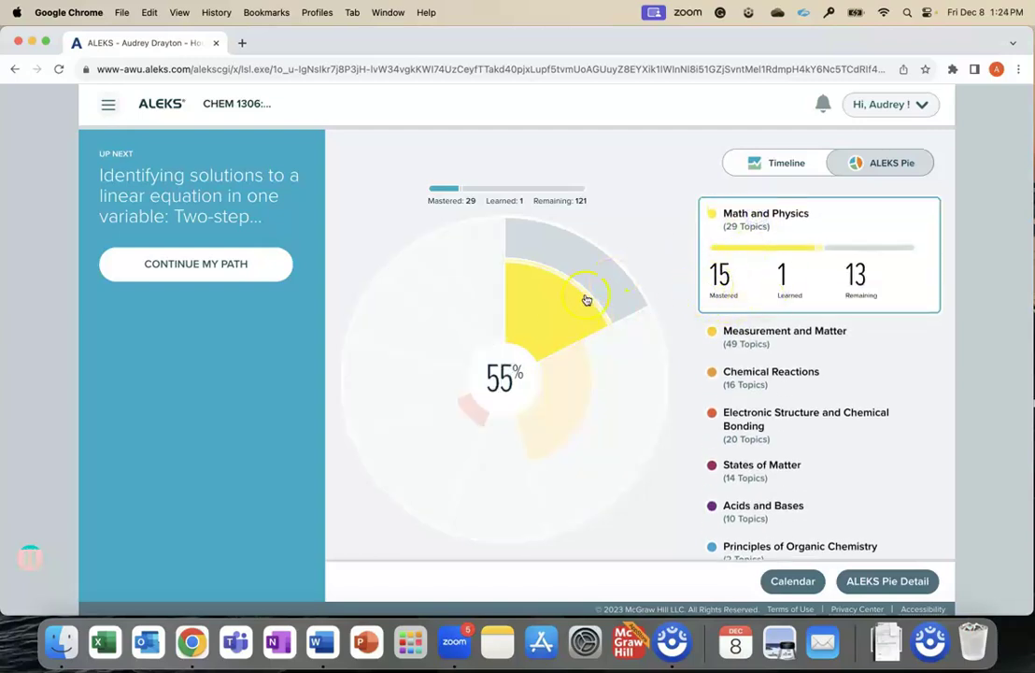
click(643, 226)
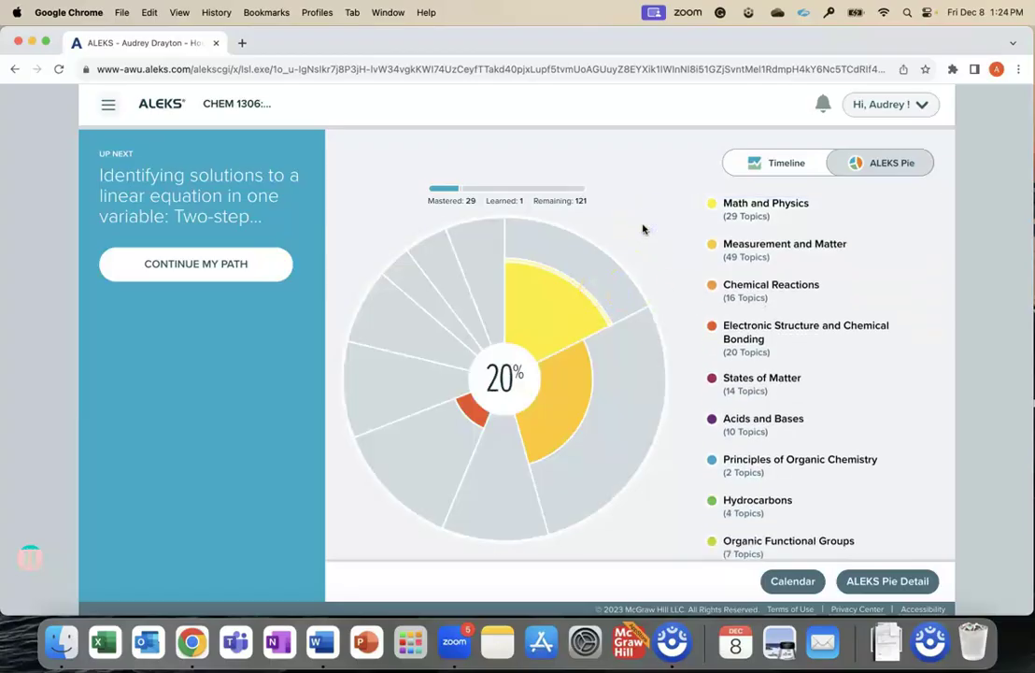